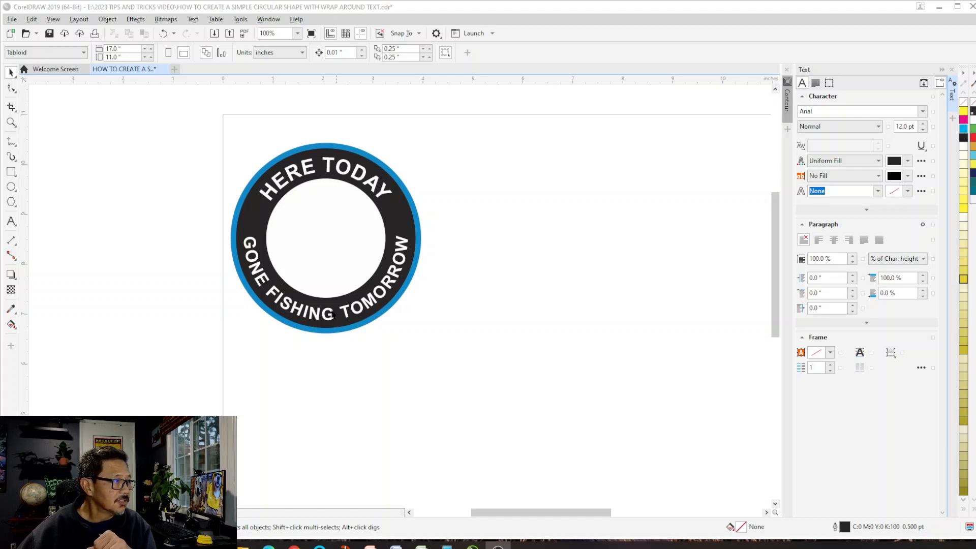
pyautogui.click(11, 187)
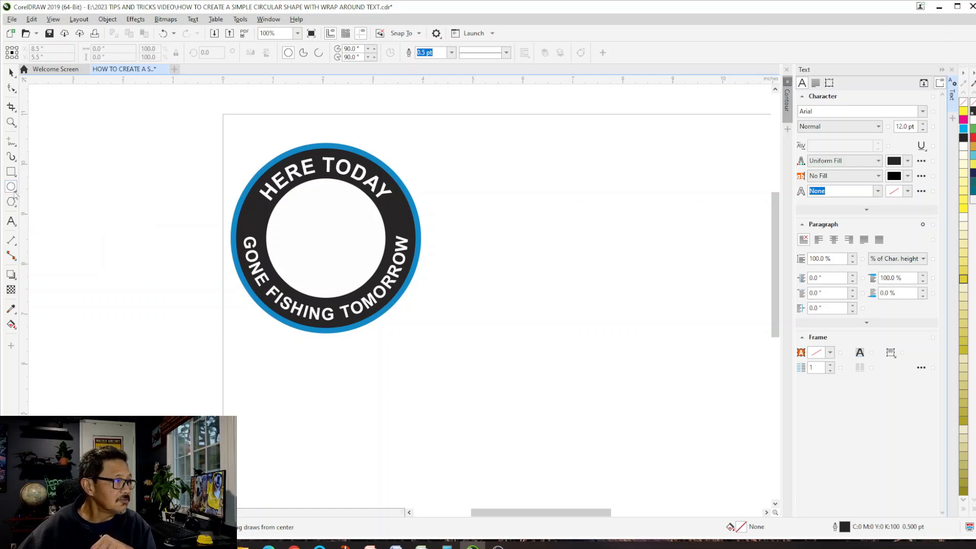
pyautogui.moveTo(494, 161); pyautogui.dragTo(641, 309)
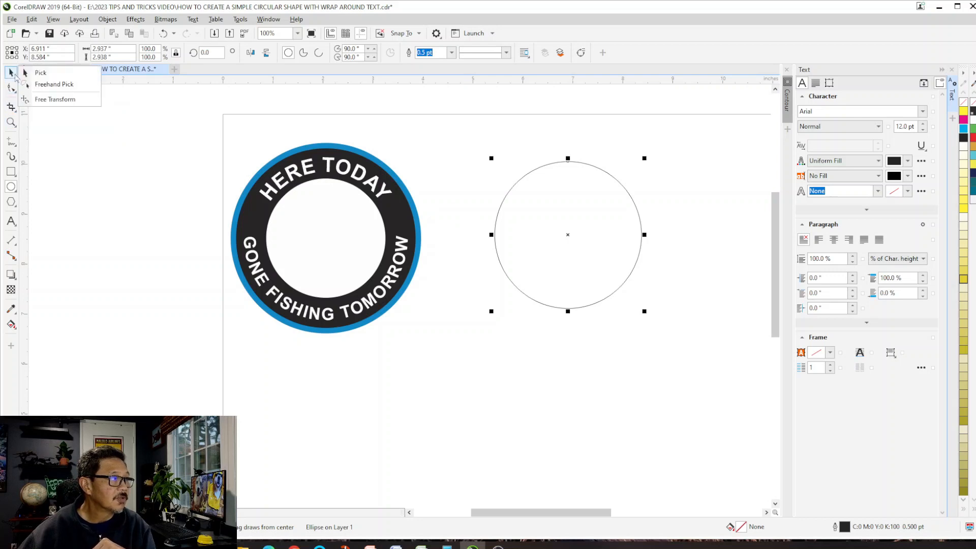
pyautogui.click(40, 73)
pyautogui.click(563, 221)
pyautogui.press('Delete')
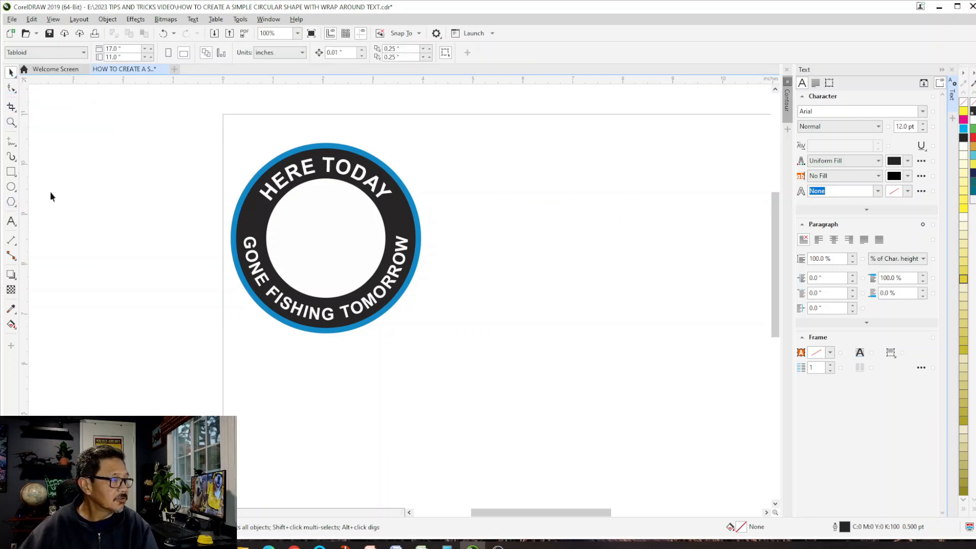
# Draw a circle about 3.85 inches in diameter beside the finished badge
pyautogui.click(12, 186)
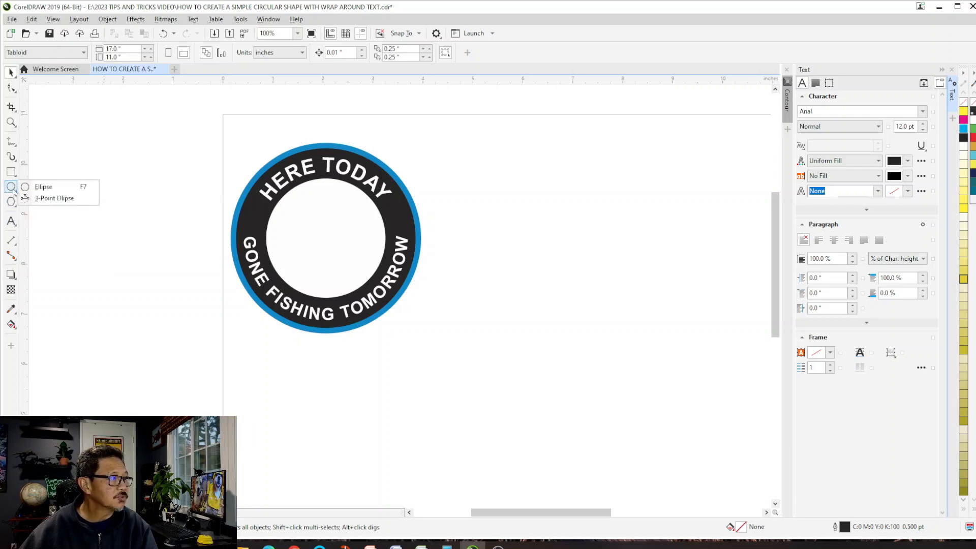
pyautogui.click(43, 187)
pyautogui.moveTo(513, 148); pyautogui.dragTo(714, 339)
pyautogui.click(444, 231)
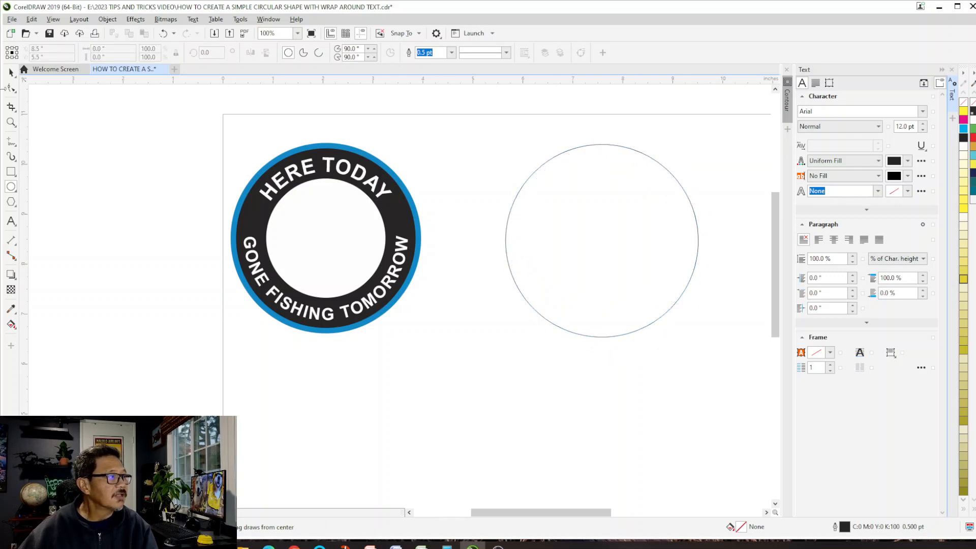
# Create two smaller concentric copies inside the circle, about 3.58 and 2.35 inches in diameter
pyautogui.click(10, 75)
pyautogui.click(639, 194)
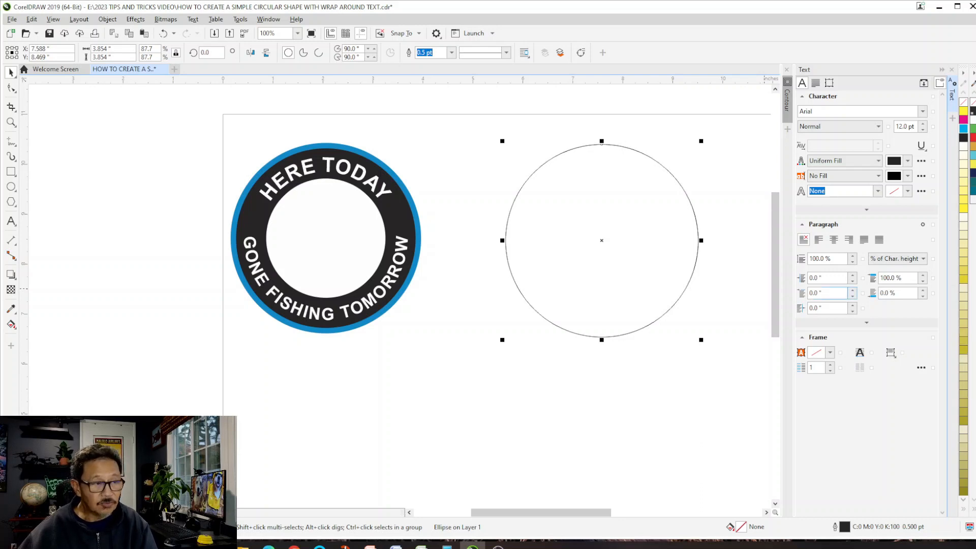
pyautogui.moveTo(701, 140)
pyautogui.mouseDown()
pyautogui.moveTo(682, 165)
pyautogui.moveTo(711, 148)
pyautogui.mouseUp()
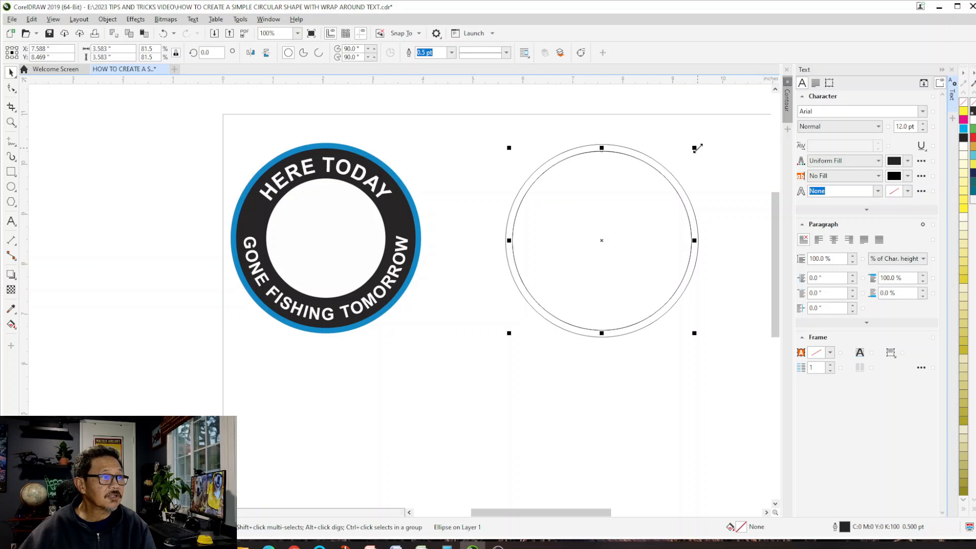
pyautogui.moveTo(698, 148); pyautogui.dragTo(690, 178)
pyautogui.press('Escape')
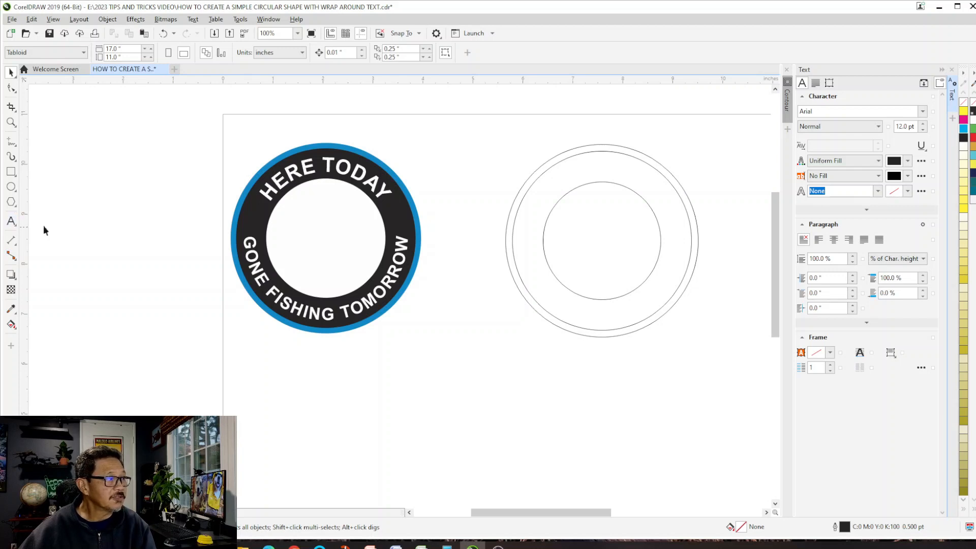
# Add the artistic text "HERE TODAY" in 24 pt Arial and place it centred just above the new circles
pyautogui.click(11, 221)
pyautogui.click(493, 121)
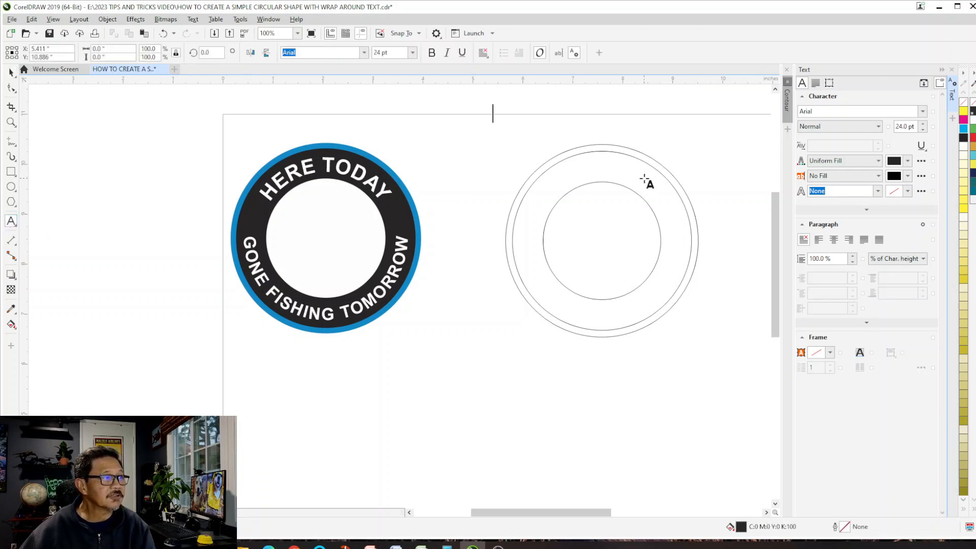
pyautogui.write('here')
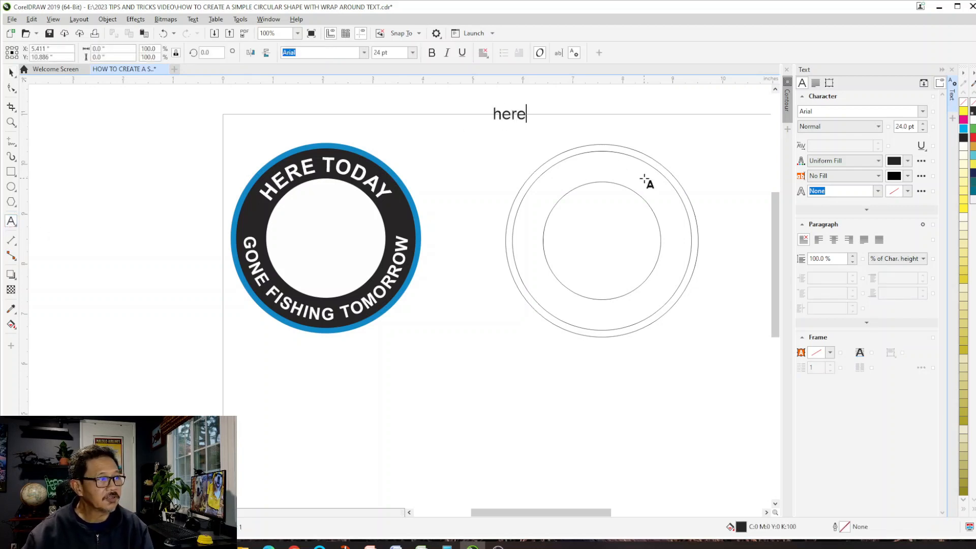
pyautogui.press('BackSpace')
pyautogui.press('BackSpace')
pyautogui.press('BackSpace')
pyautogui.press('BackSpace')
pyautogui.write('HER')
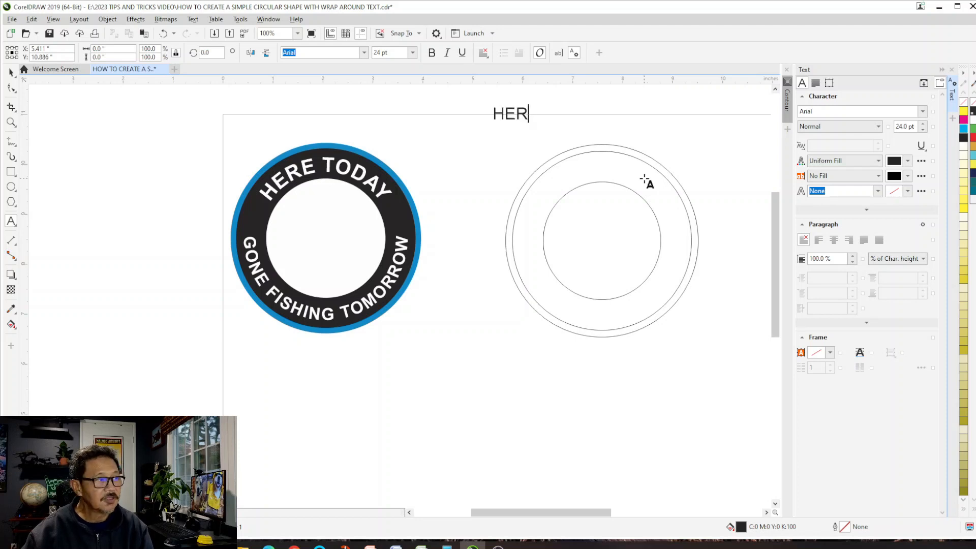
pyautogui.write('E TODAY')
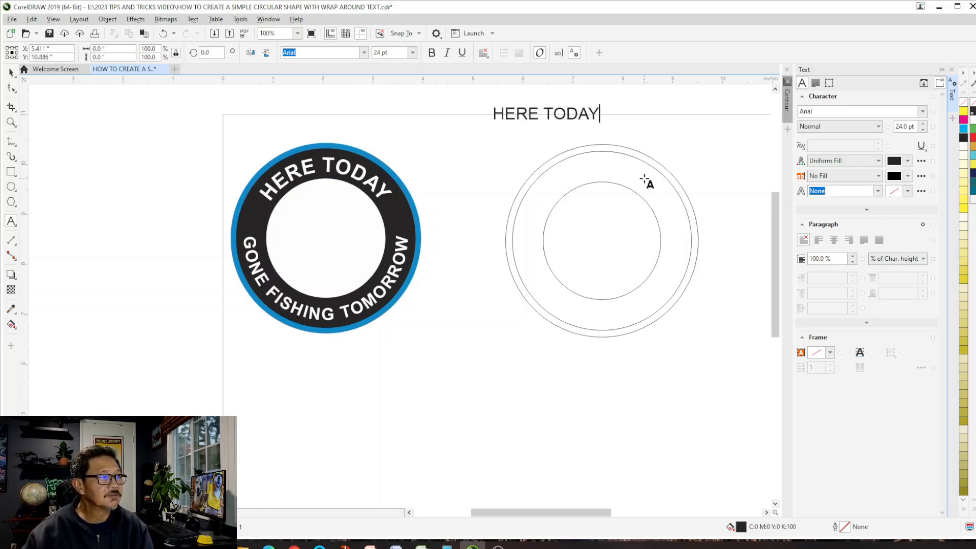
pyautogui.click(12, 72)
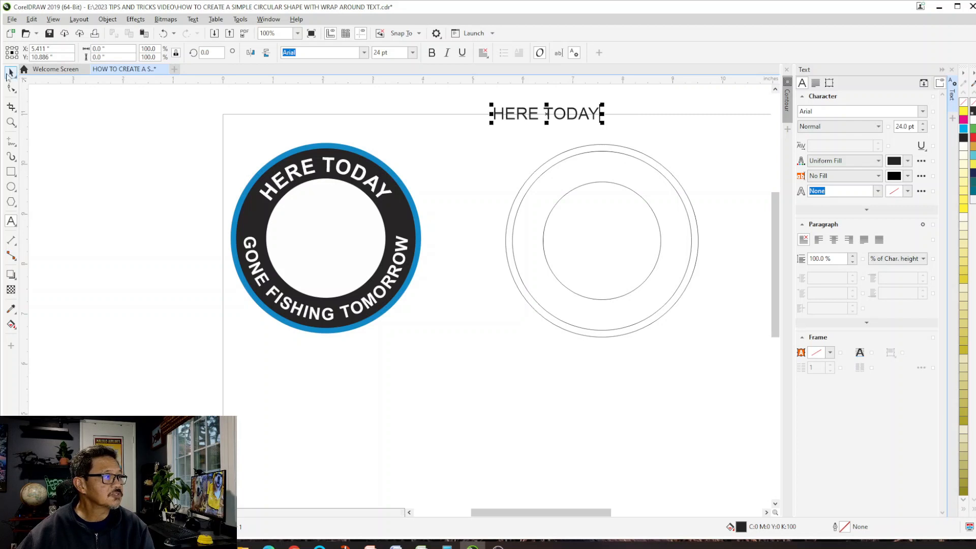
pyautogui.moveTo(565, 112); pyautogui.dragTo(614, 120)
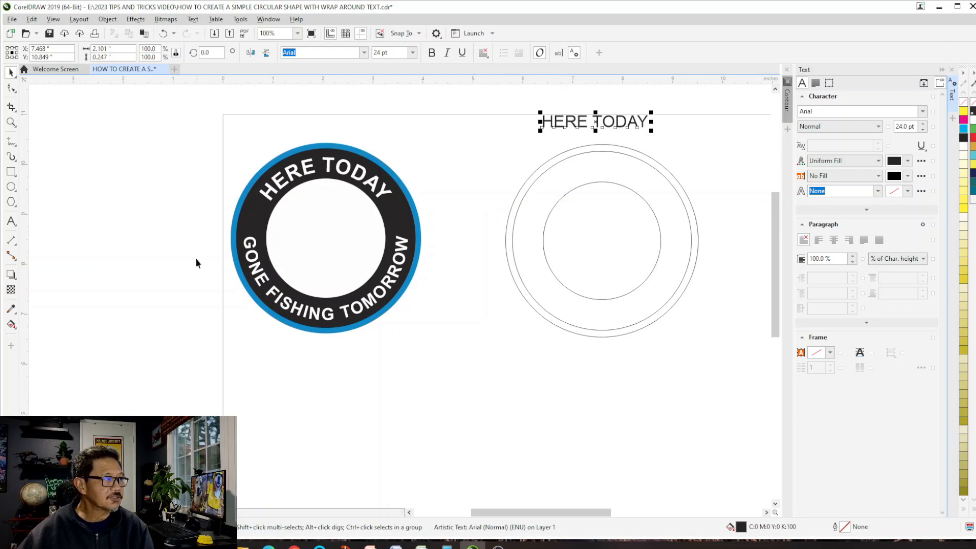
# Add the artistic text "GONE FISHING TOMORROW" in 24 pt Arial below the new circles
pyautogui.click(11, 221)
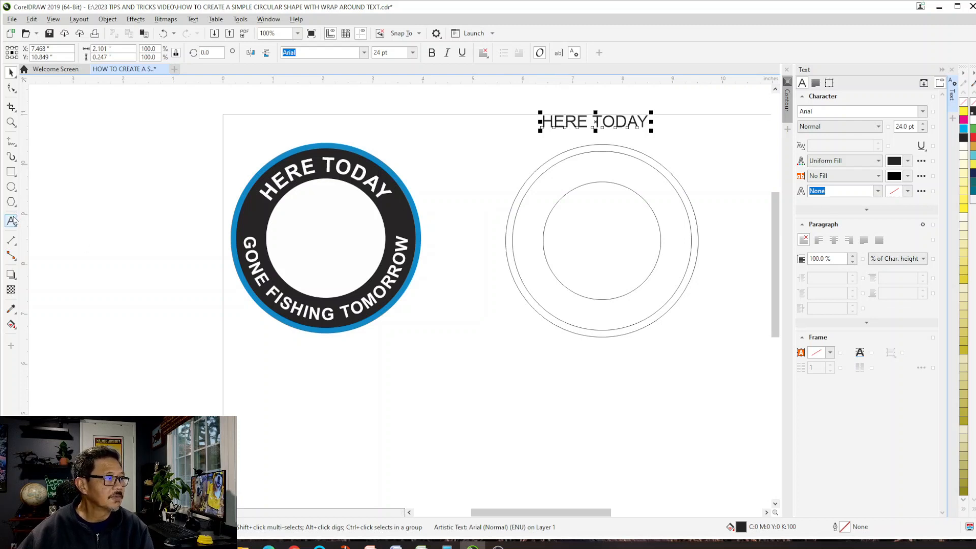
pyautogui.click(537, 382)
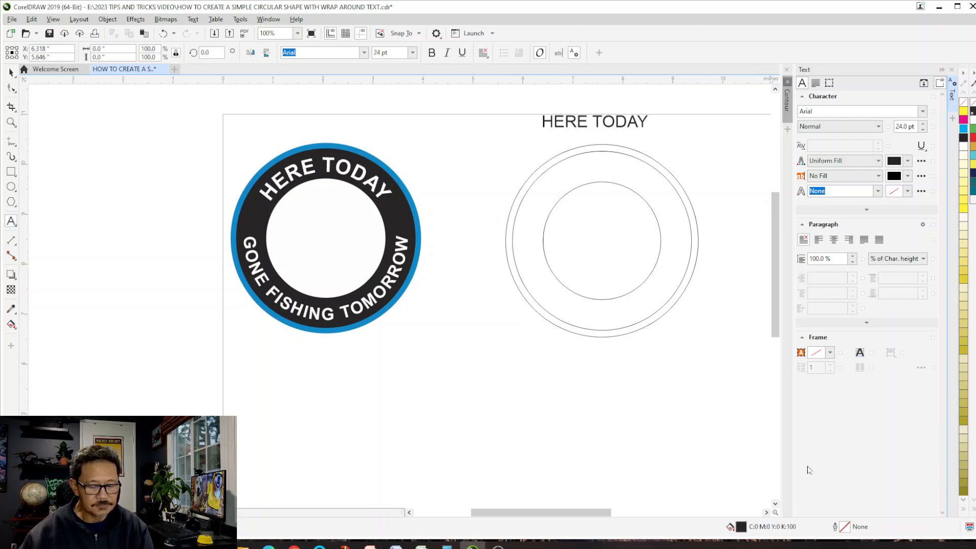
pyautogui.write('GONG')
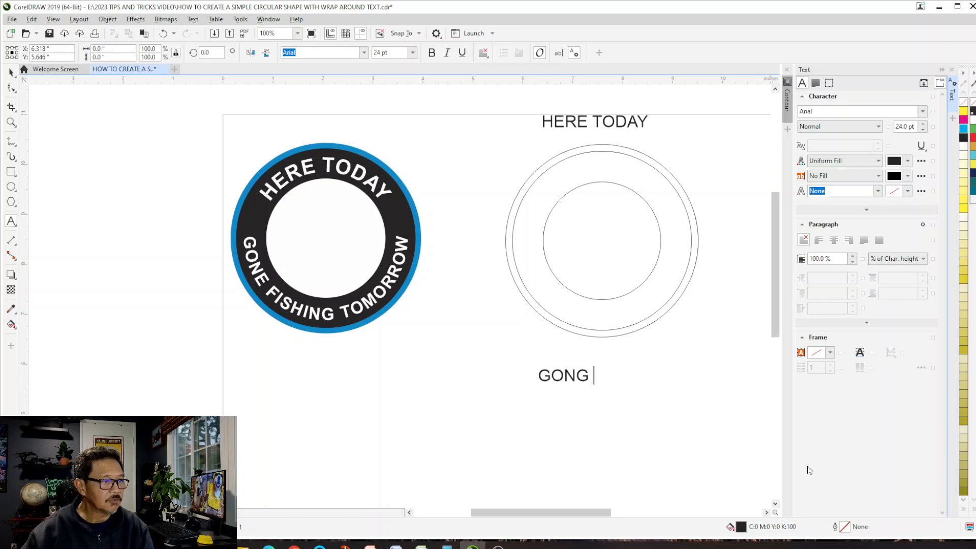
pyautogui.press('BackSpace')
pyautogui.write('E FISHING')
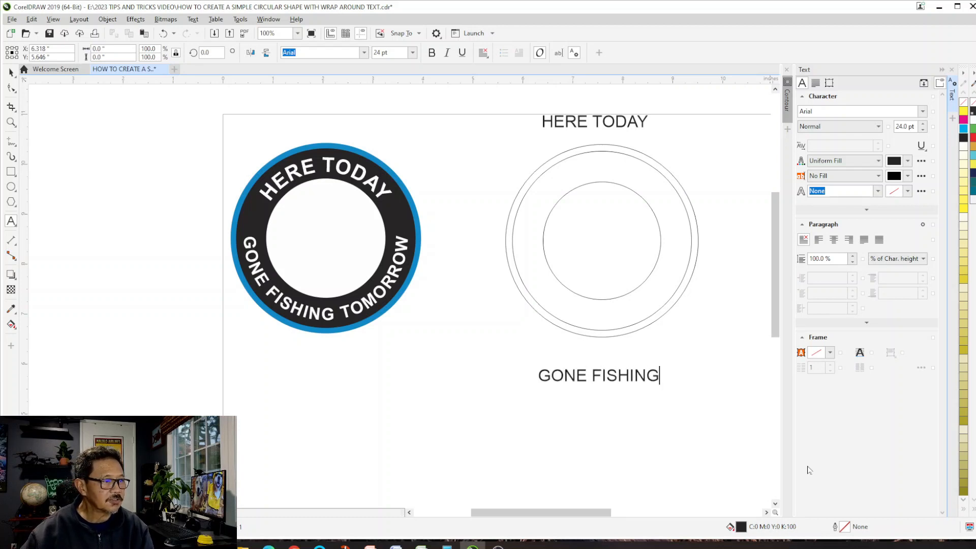
pyautogui.write(' TOMOROW')
pyautogui.press('BackSpace')
pyautogui.press('BackSpace')
pyautogui.press('BackSpace')
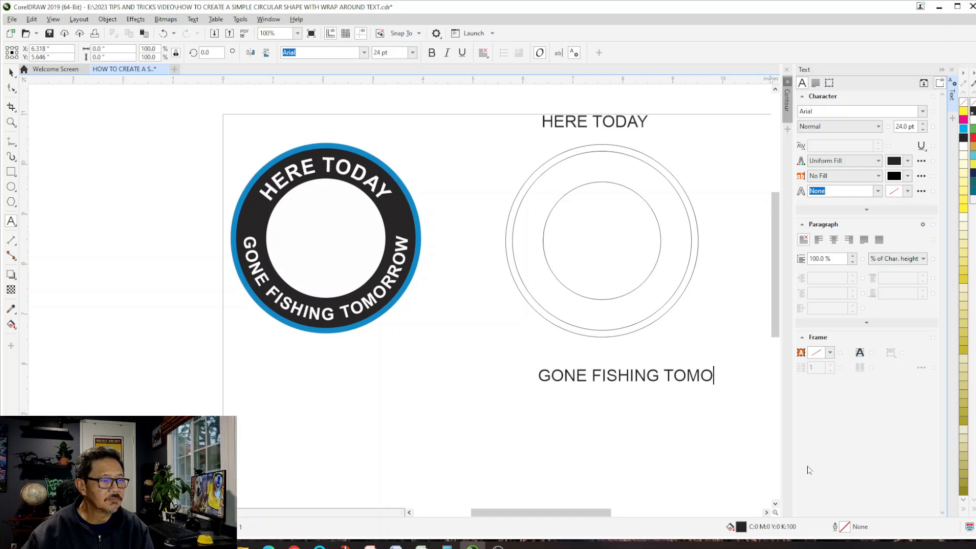
pyautogui.write('RROW')
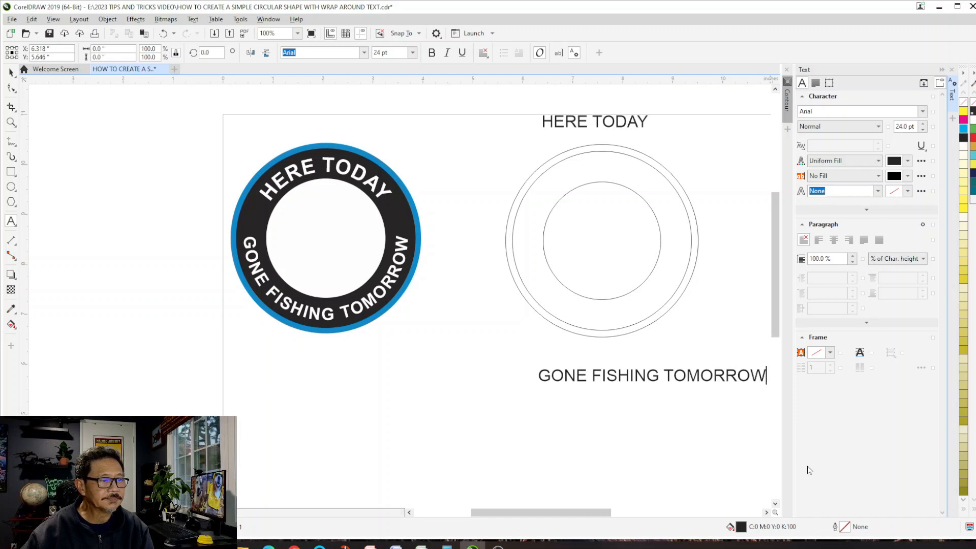
pyautogui.press('Escape')
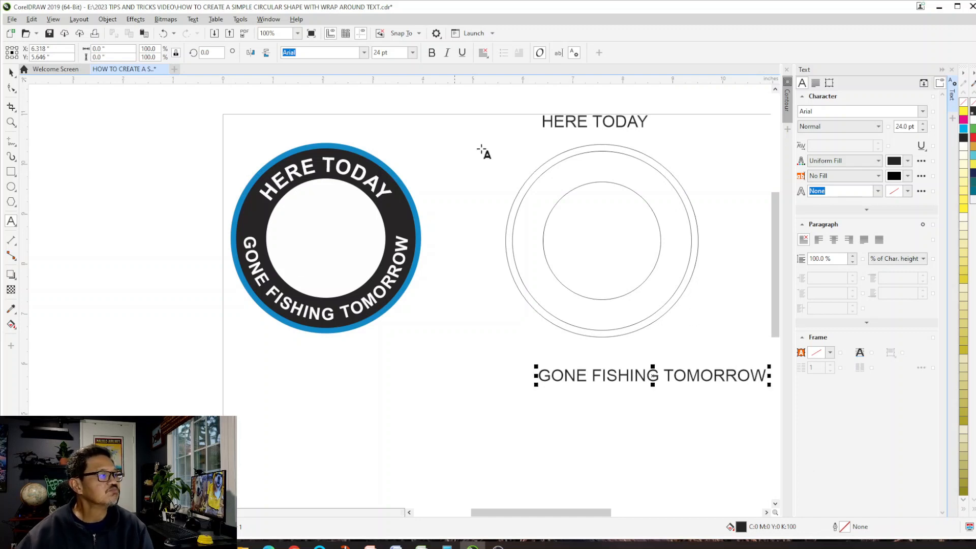
# Fit the "HERE TODAY" text to the path of the innermost circle
pyautogui.click(11, 72)
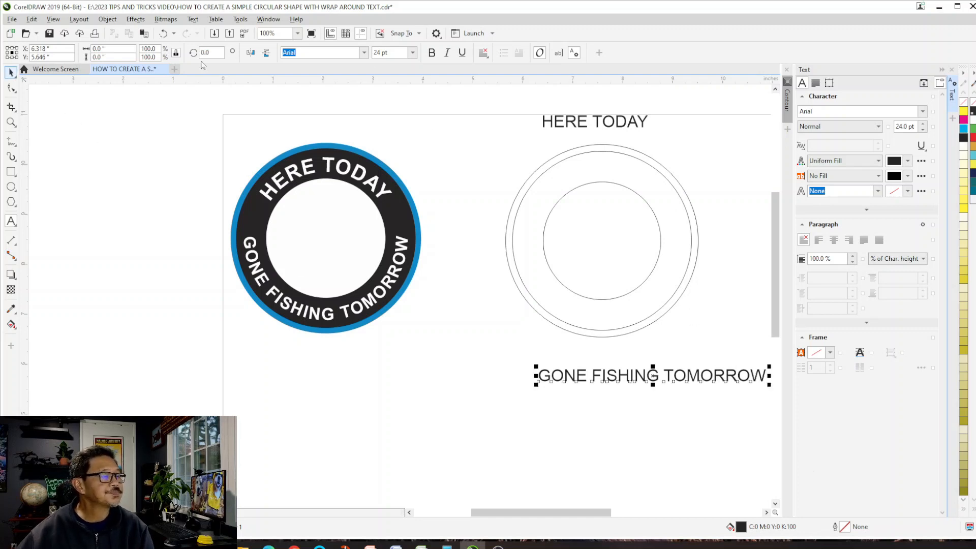
pyautogui.click(607, 127)
pyautogui.moveTo(607, 128); pyautogui.dragTo(613, 131)
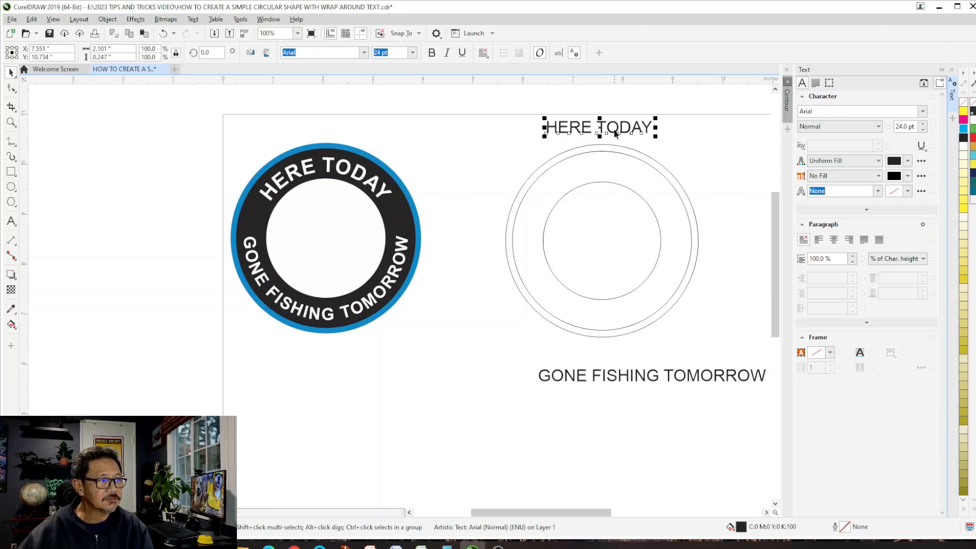
pyautogui.keyDown('shift'); pyautogui.click(602, 182); pyautogui.keyUp('shift')
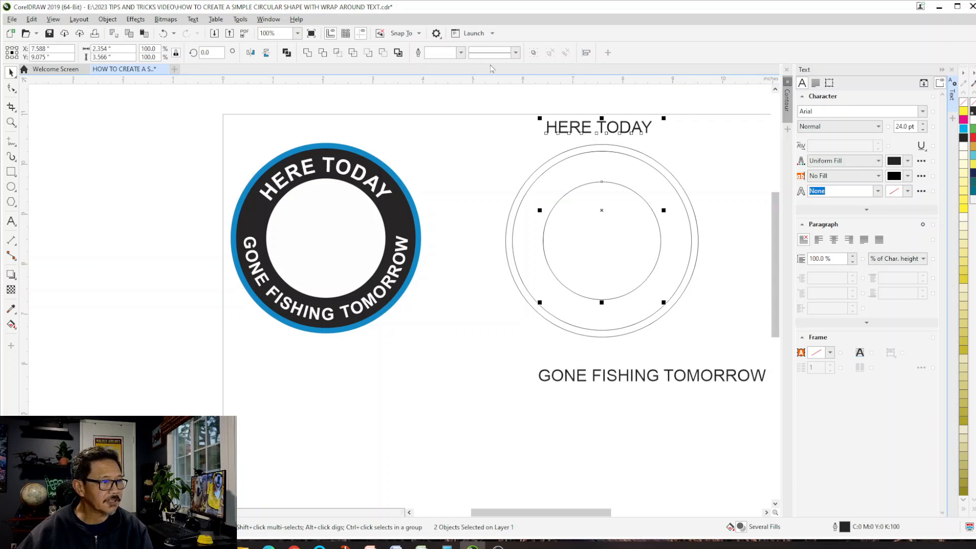
pyautogui.click(192, 19)
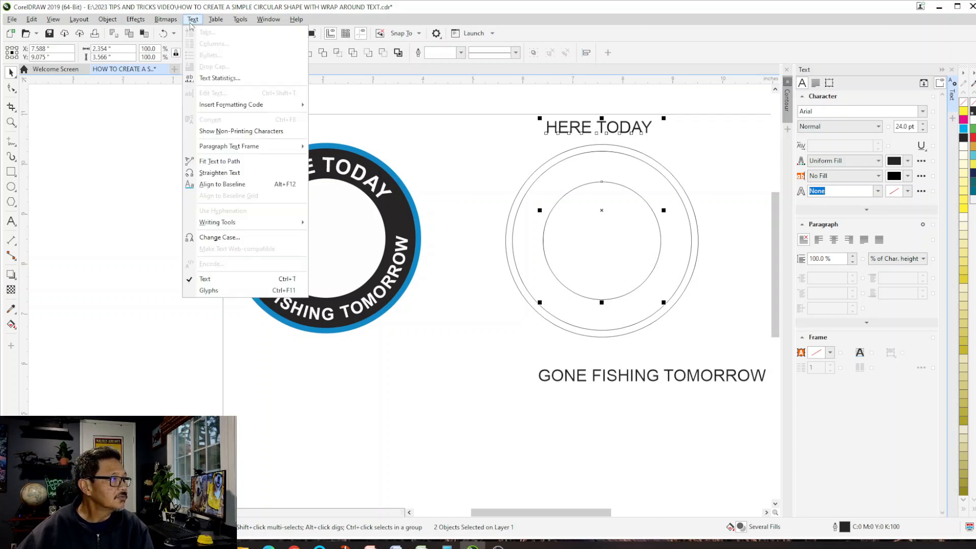
pyautogui.click(233, 162)
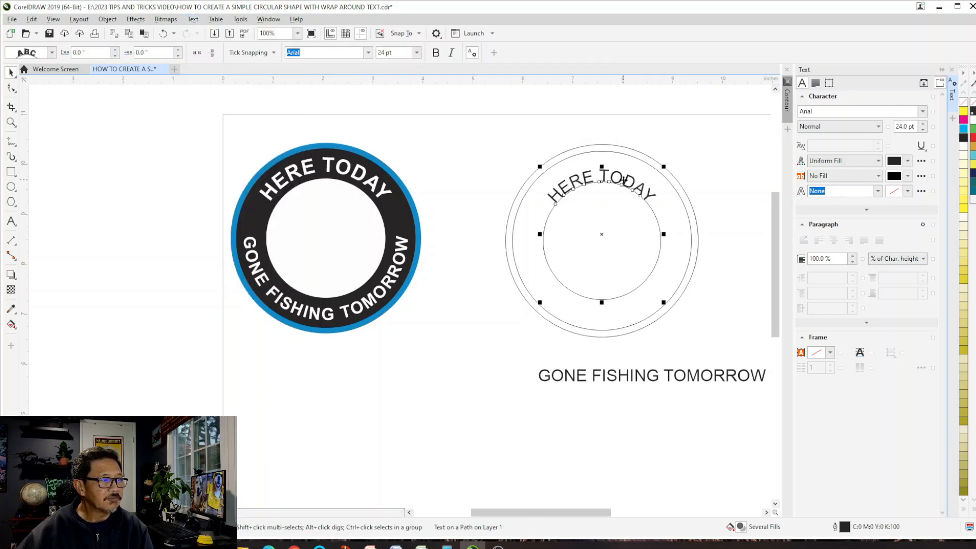
# Enlarge the curved "HERE TODAY" text to about 30.8 pt and centre it in the ring, about 0.13 inch off the inner circle
pyautogui.click(624, 180)
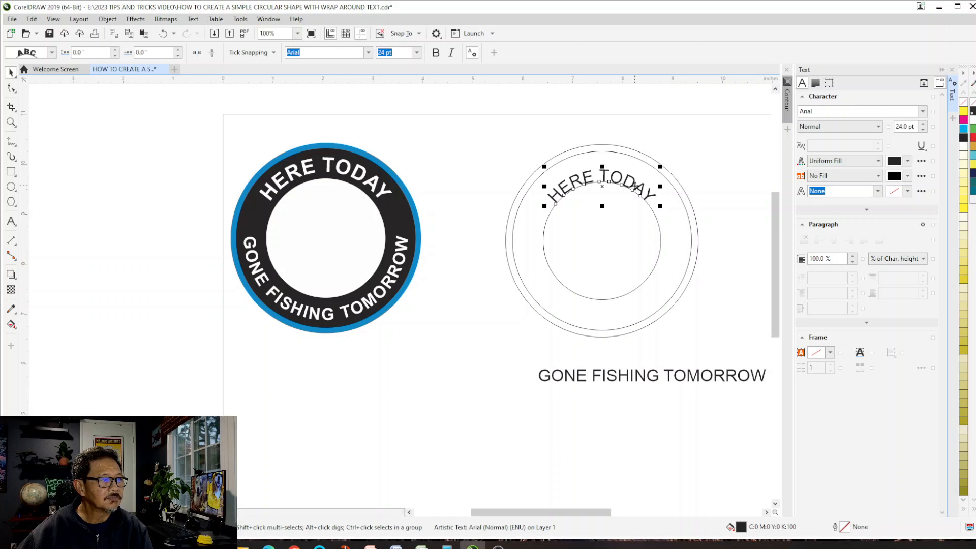
pyautogui.click(635, 186)
pyautogui.moveTo(633, 183); pyautogui.dragTo(691, 129)
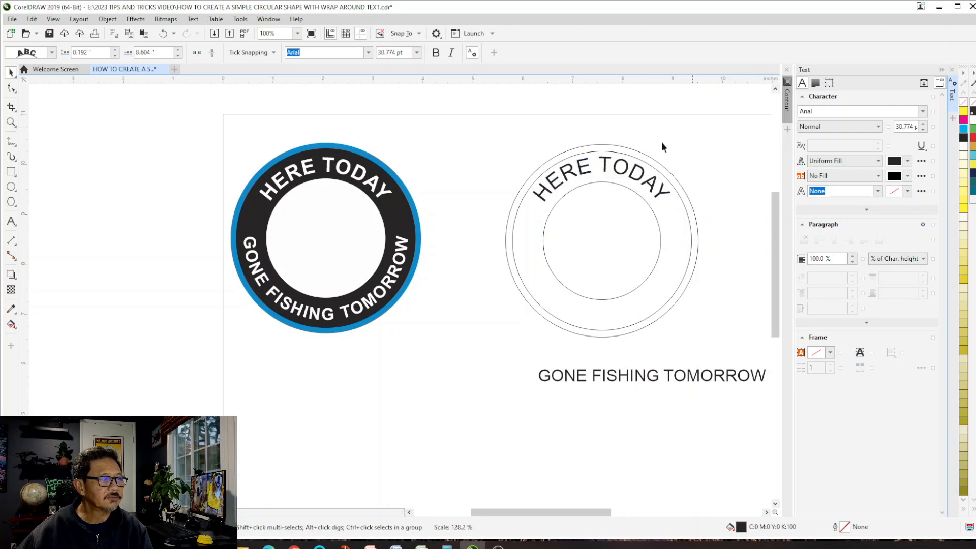
pyautogui.moveTo(628, 171); pyautogui.dragTo(629, 172)
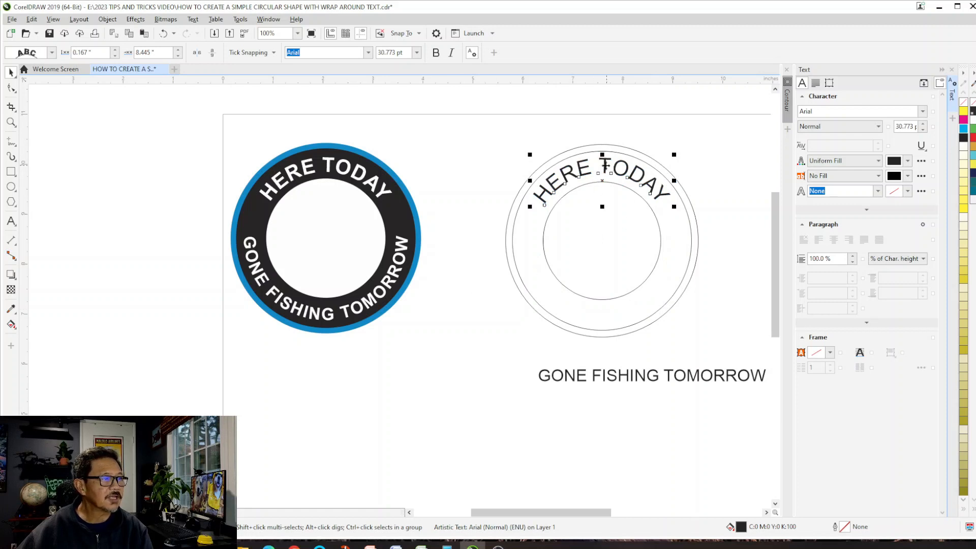
pyautogui.moveTo(603, 164); pyautogui.dragTo(630, 172)
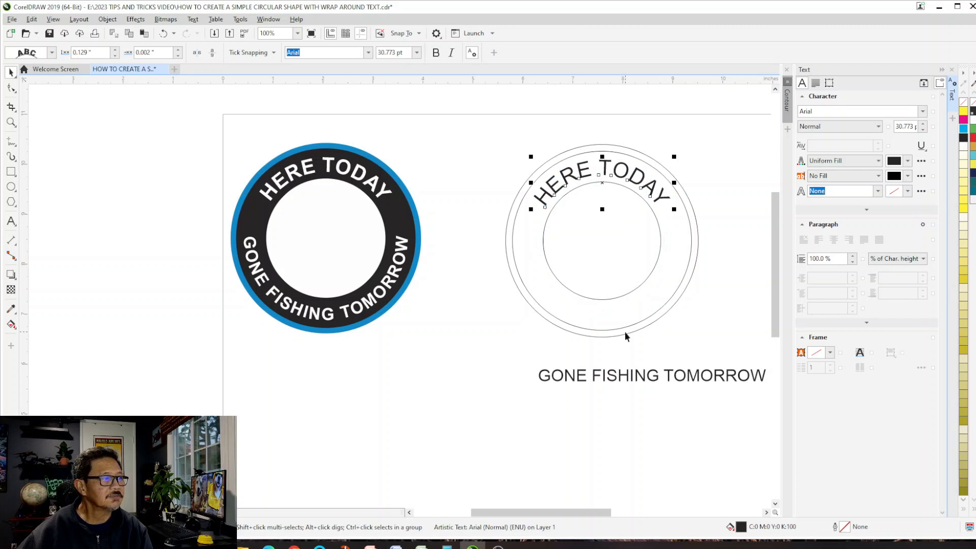
# Make all of the curved "HERE TODAY" text bold
pyautogui.click(585, 176)
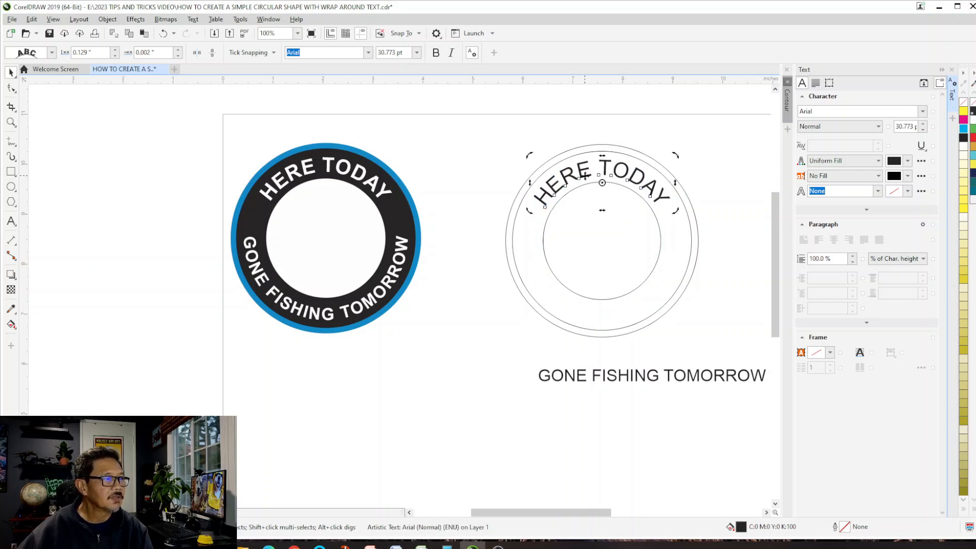
pyautogui.click(584, 176)
pyautogui.doubleClick(584, 178)
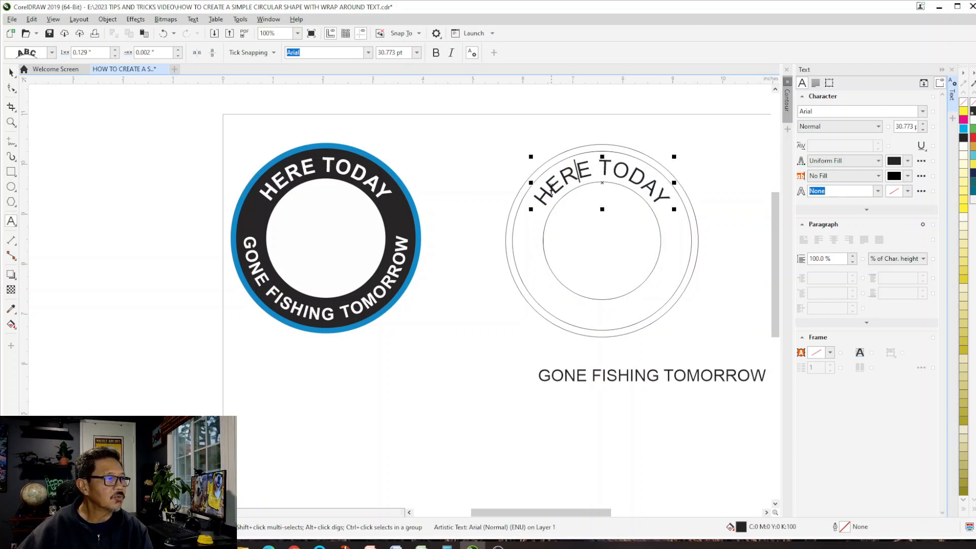
pyautogui.moveTo(541, 195); pyautogui.dragTo(693, 192)
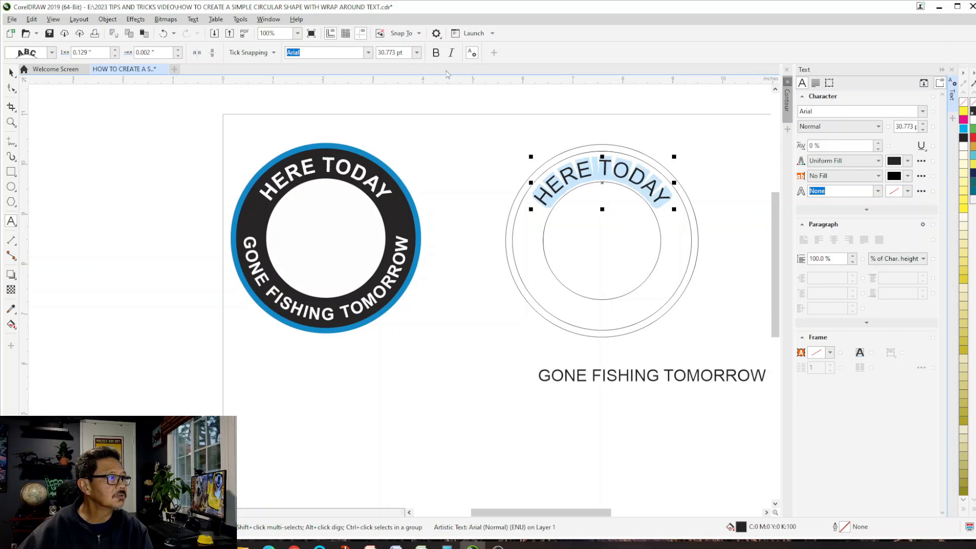
pyautogui.click(435, 53)
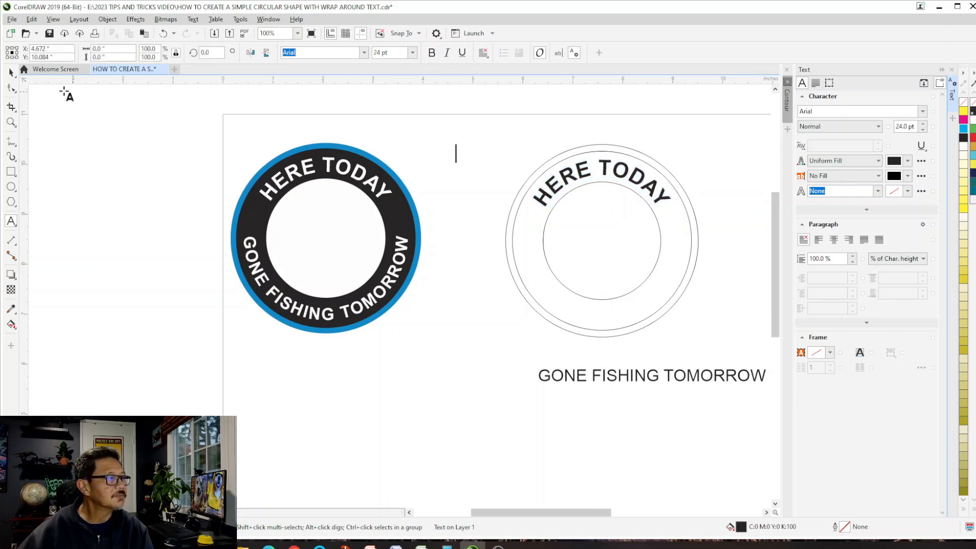
pyautogui.click(12, 73)
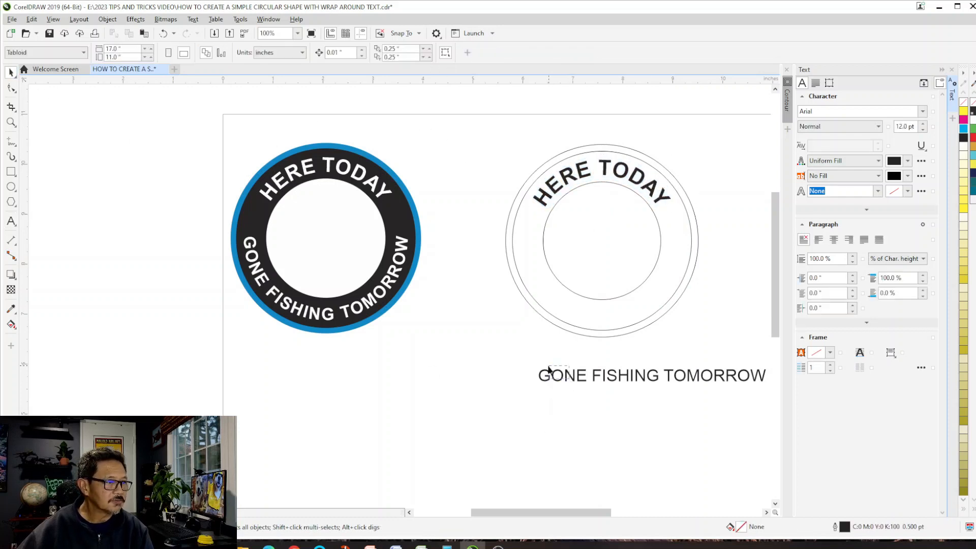
# Move the "GONE FISHING TOMORROW" text up, centred just below the outlined circles, and make it bold
pyautogui.moveTo(623, 379); pyautogui.dragTo(568, 357)
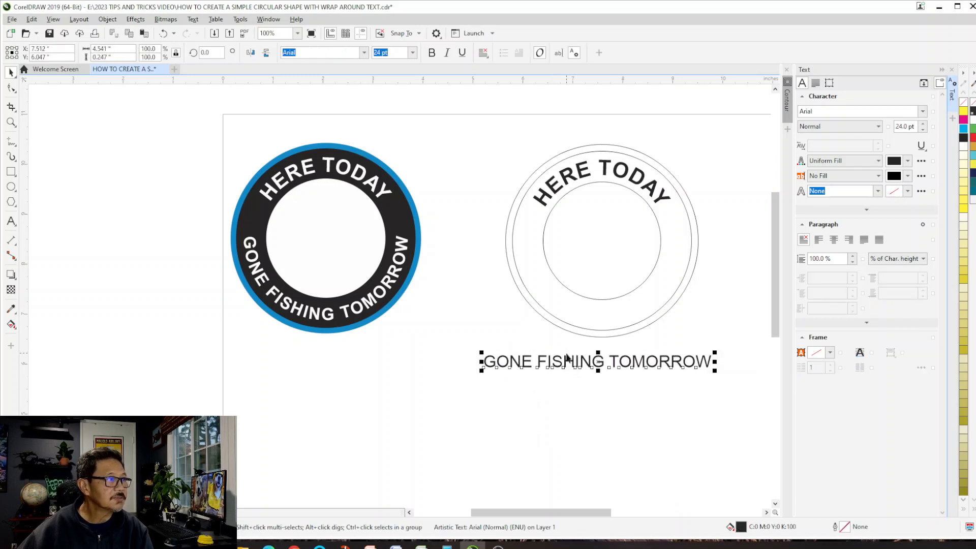
pyautogui.click(431, 52)
pyautogui.click(514, 340)
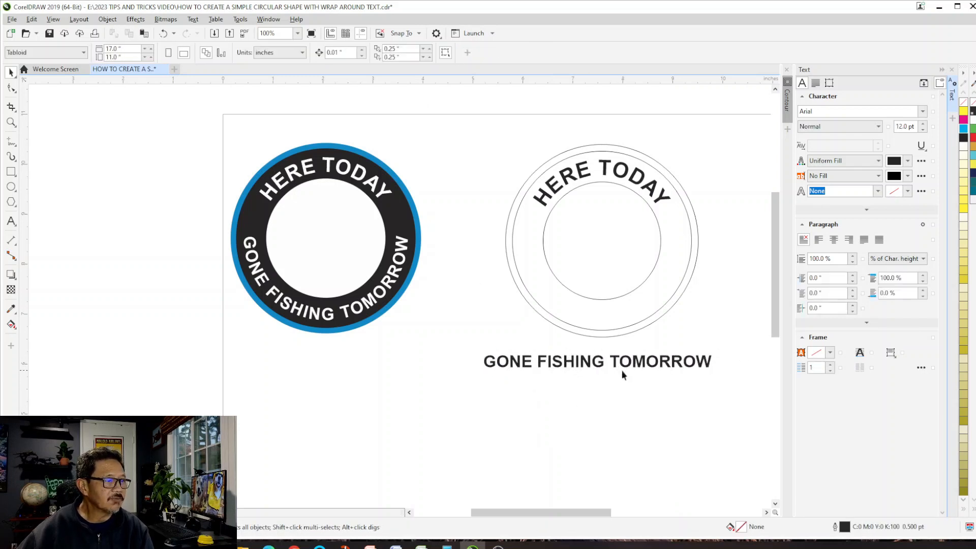
# Fit the "GONE FISHING TOMORROW" text to the path of the innermost circle
pyautogui.click(619, 362)
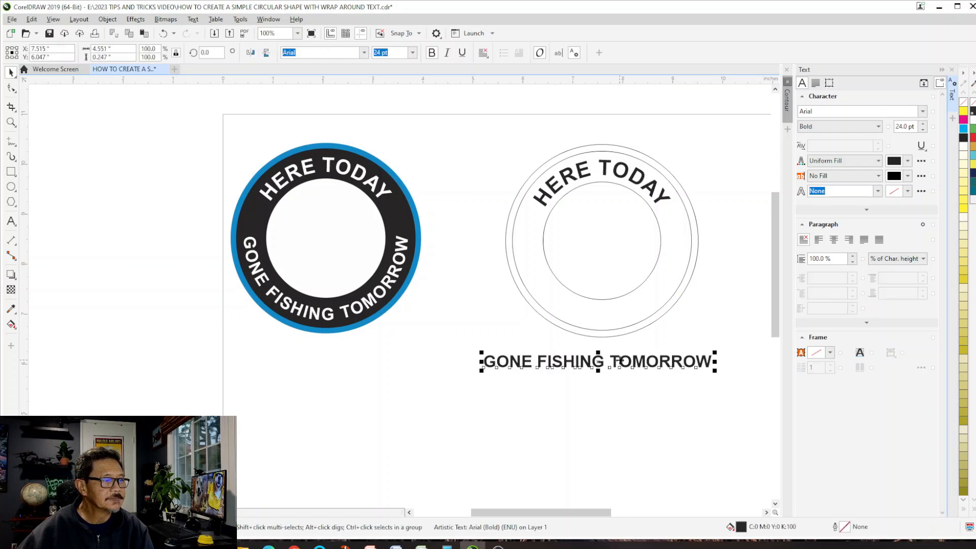
pyautogui.keyDown('shift'); pyautogui.click(617, 298); pyautogui.keyUp('shift')
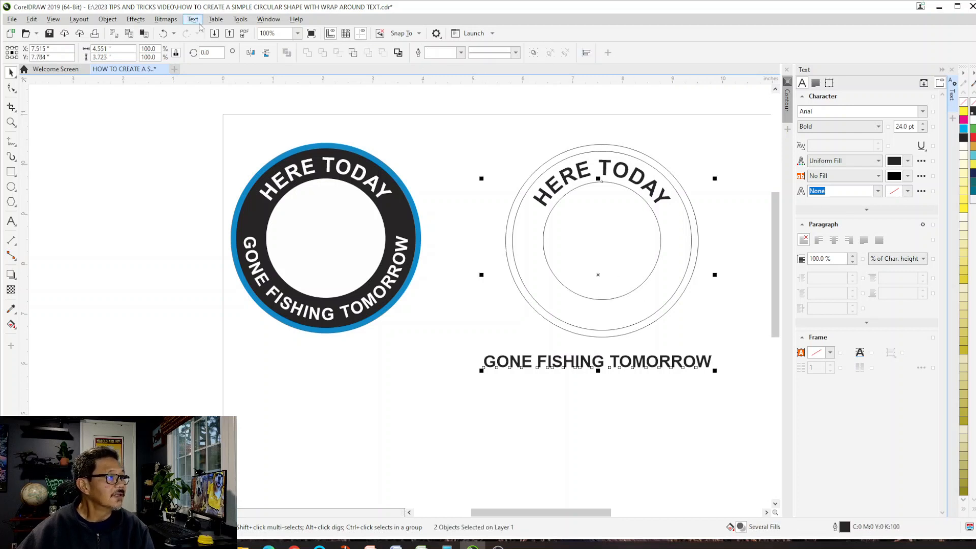
pyautogui.click(193, 19)
pyautogui.click(239, 164)
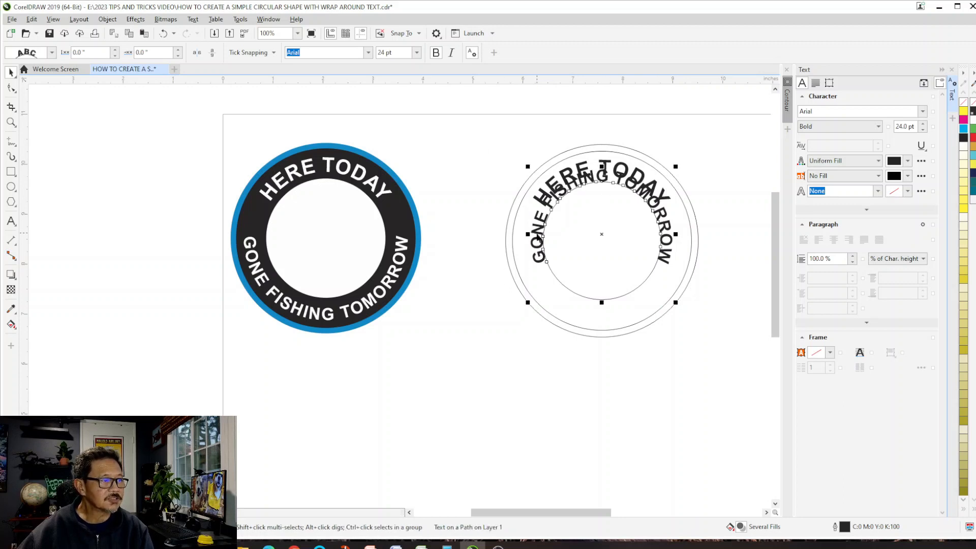
# Select only the curved "GONE FISHING TOMORROW" text and slide it around to the ring's lower half, about 0.146 inch off the path
pyautogui.moveTo(534, 243); pyautogui.dragTo(532, 240)
pyautogui.hotkey('ctrl', 'z')
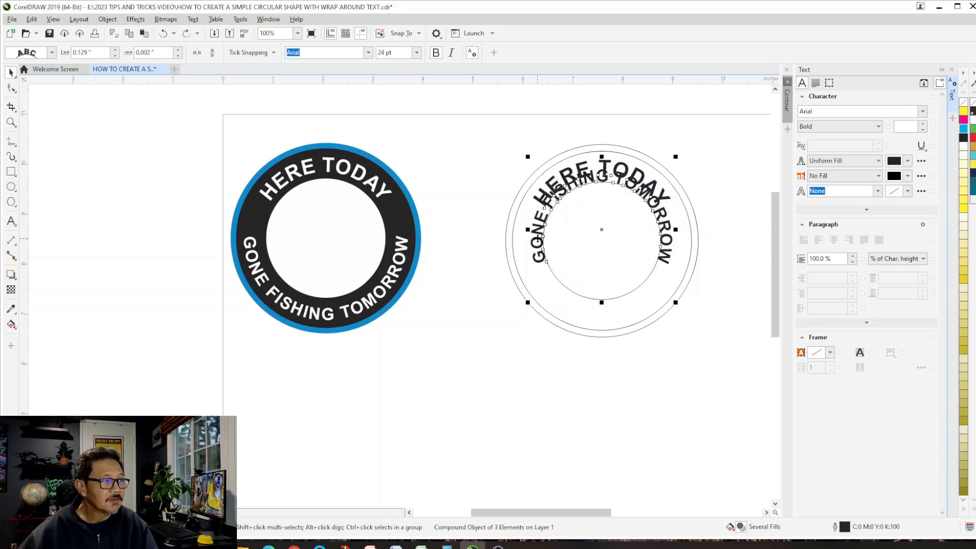
pyautogui.doubleClick(538, 239)
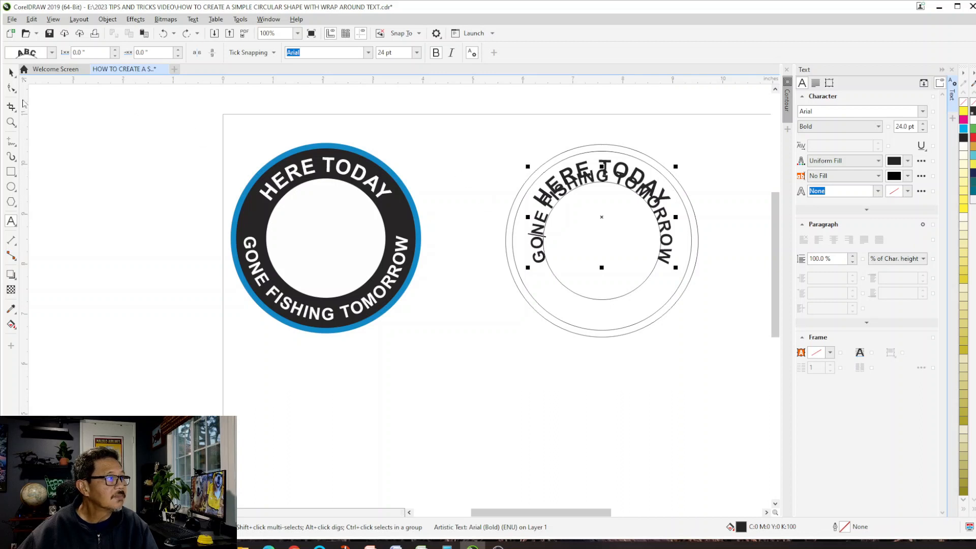
pyautogui.click(10, 72)
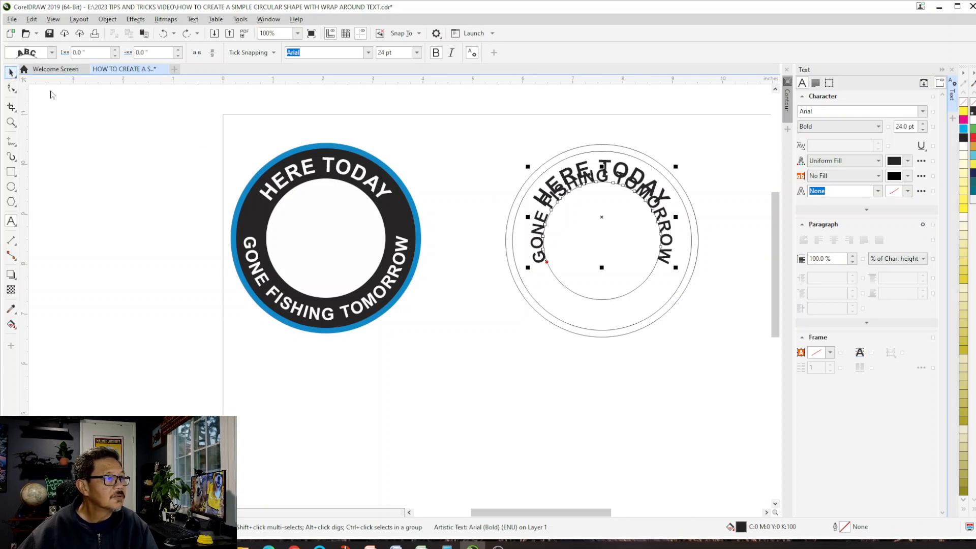
pyautogui.moveTo(644, 188); pyautogui.dragTo(569, 308)
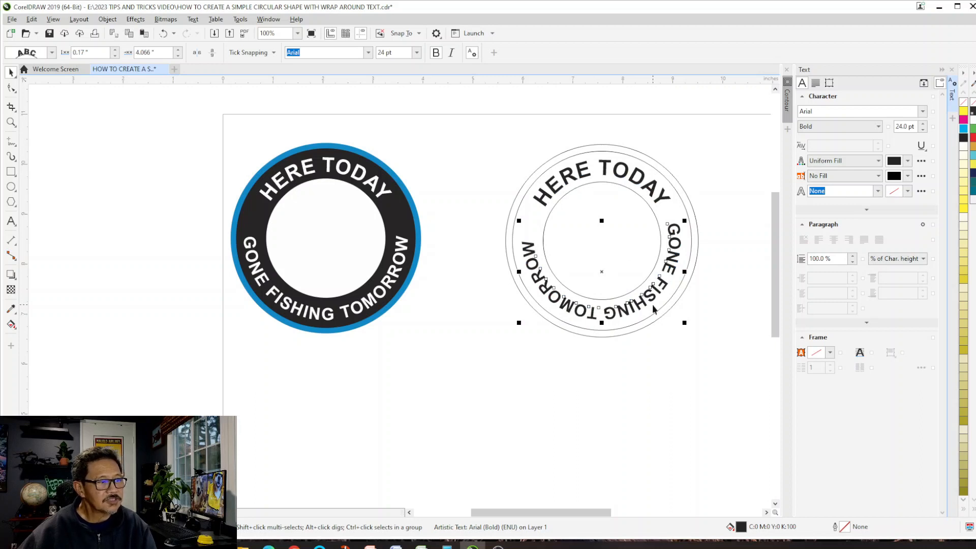
pyautogui.moveTo(651, 291); pyautogui.dragTo(646, 299)
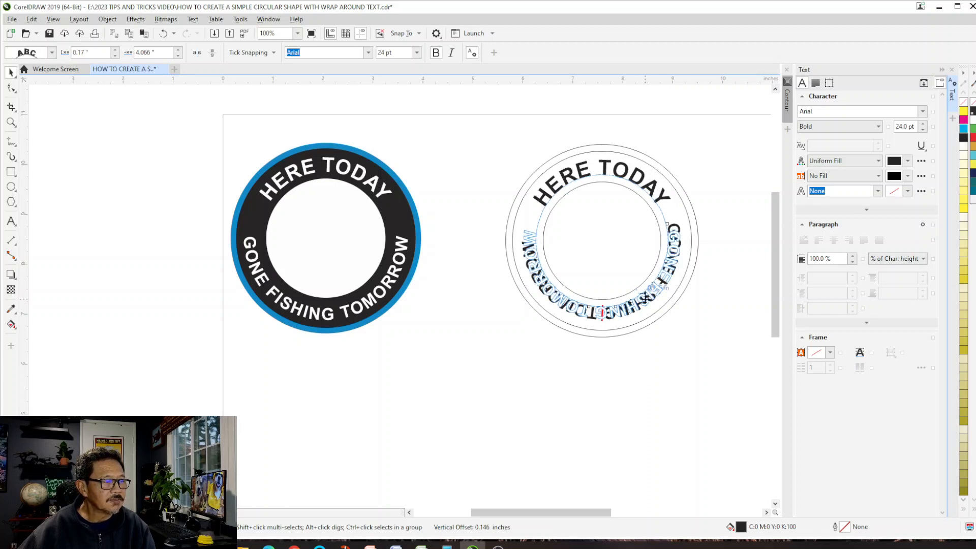
pyautogui.moveTo(646, 299); pyautogui.dragTo(646, 298)
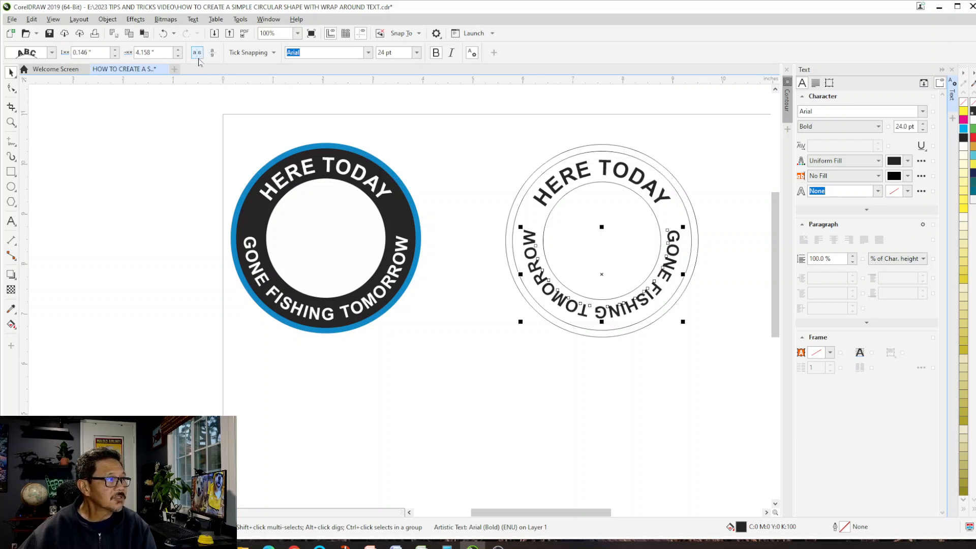
# Mirror "GONE FISHING TOMORROW" horizontally and vertically, and re-centre it in the ring at about 24.6 pt, about 0.437 inch off the path
pyautogui.click(200, 57)
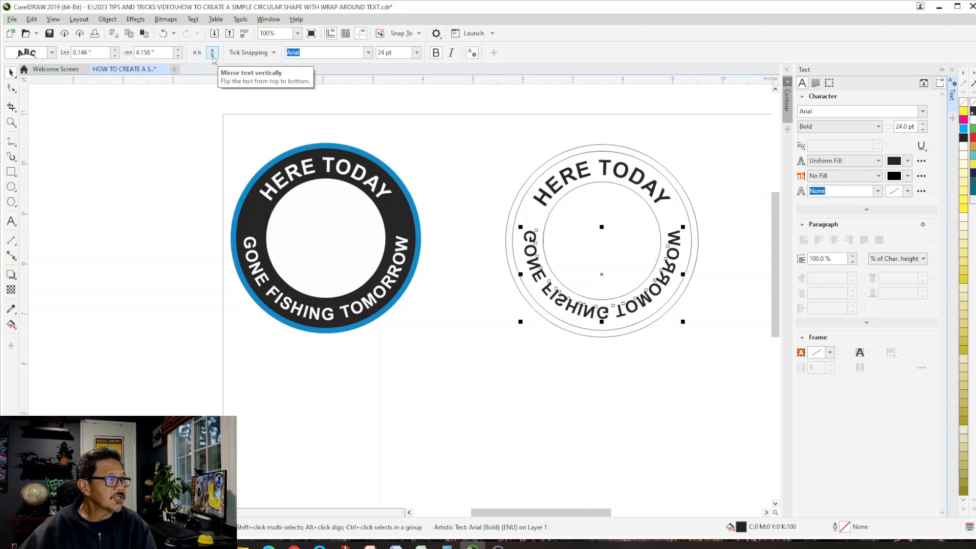
pyautogui.click(213, 57)
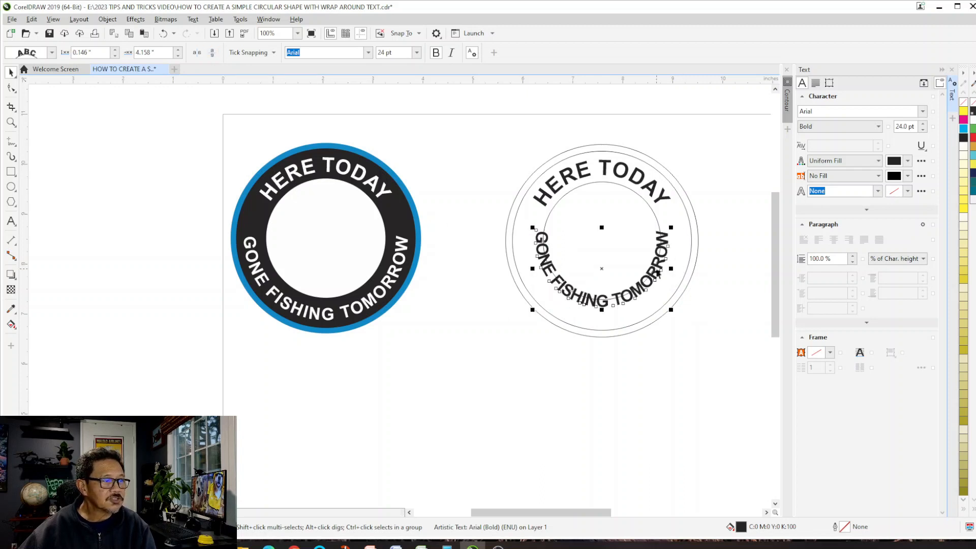
pyautogui.moveTo(671, 268); pyautogui.dragTo(698, 245)
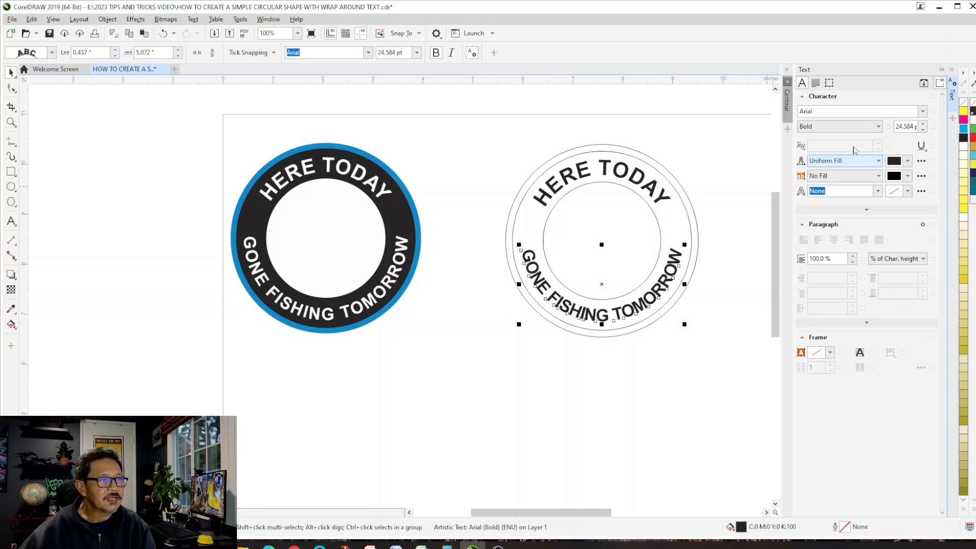
# Set the character spacing of the whole "GONE FISHING TOMORROW" text to 30%
pyautogui.press('F8')
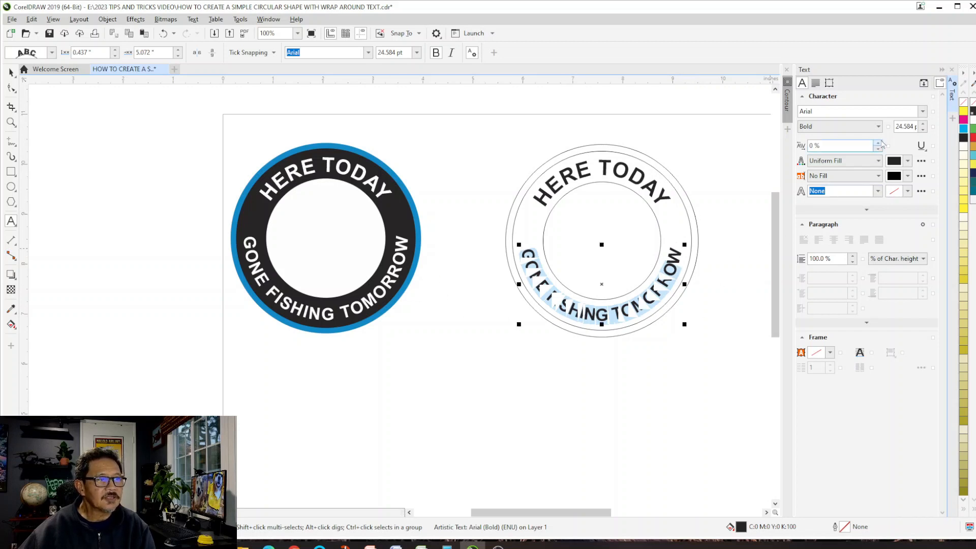
pyautogui.moveTo(876, 146); pyautogui.dragTo(882, 147)
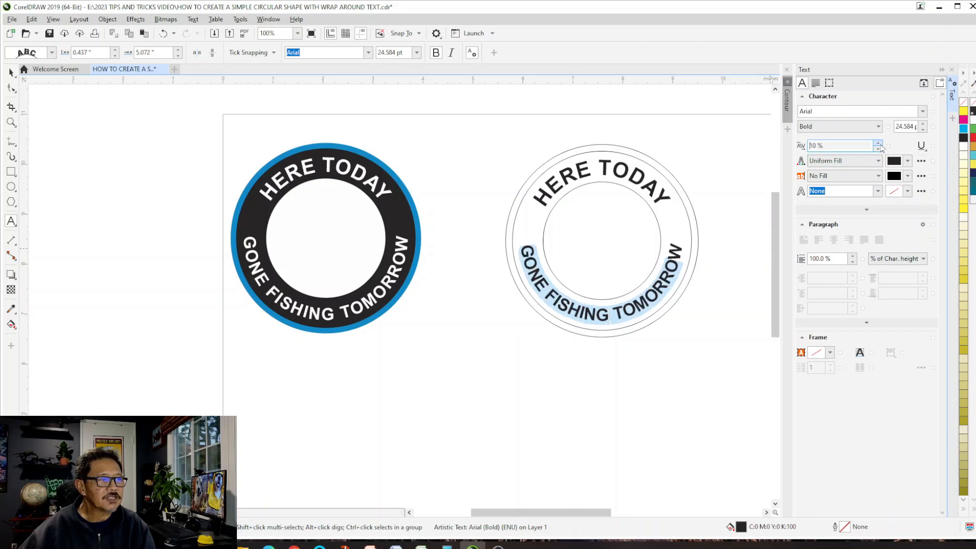
pyautogui.click(880, 145)
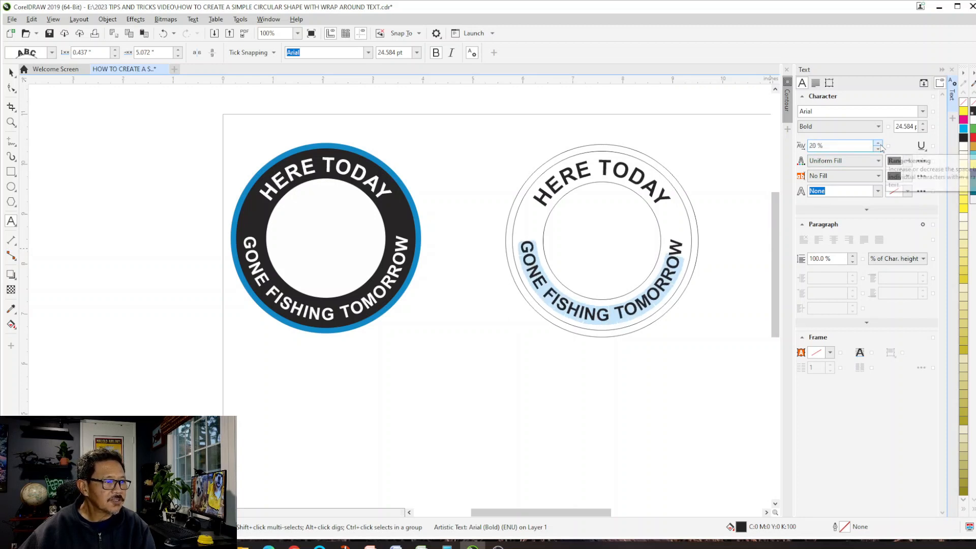
pyautogui.click(879, 145)
pyautogui.click(878, 144)
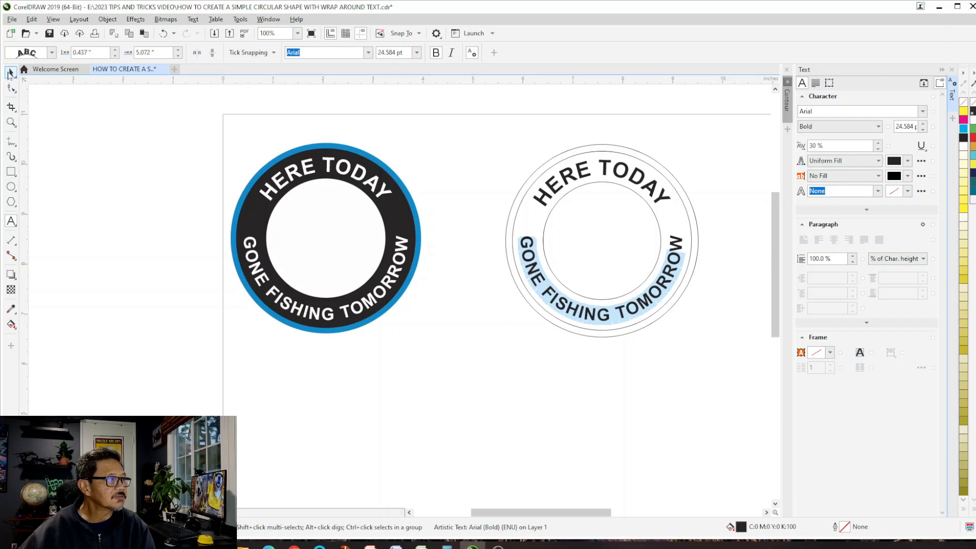
pyautogui.click(10, 73)
pyautogui.click(665, 363)
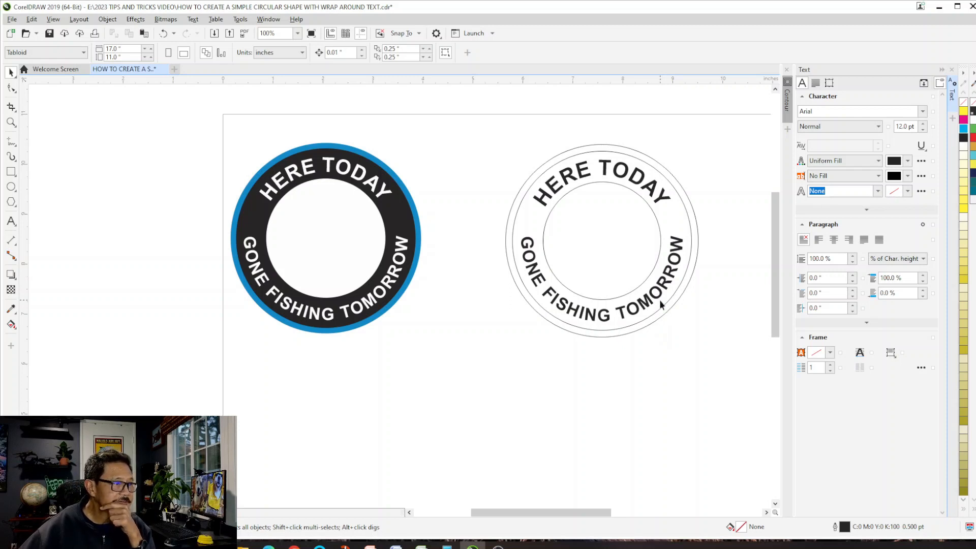
# Fill the innermost circle of the new badge with white
pyautogui.click(639, 201)
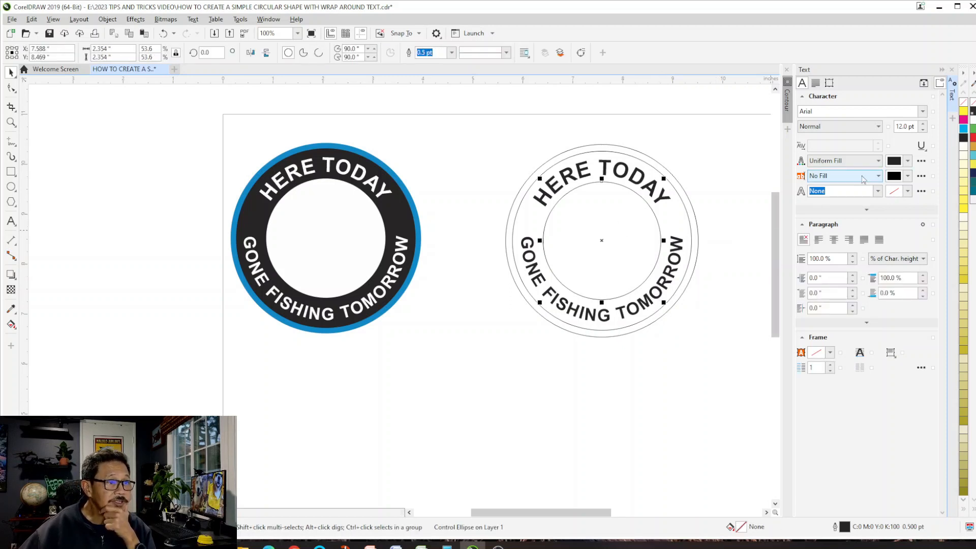
pyautogui.click(963, 148)
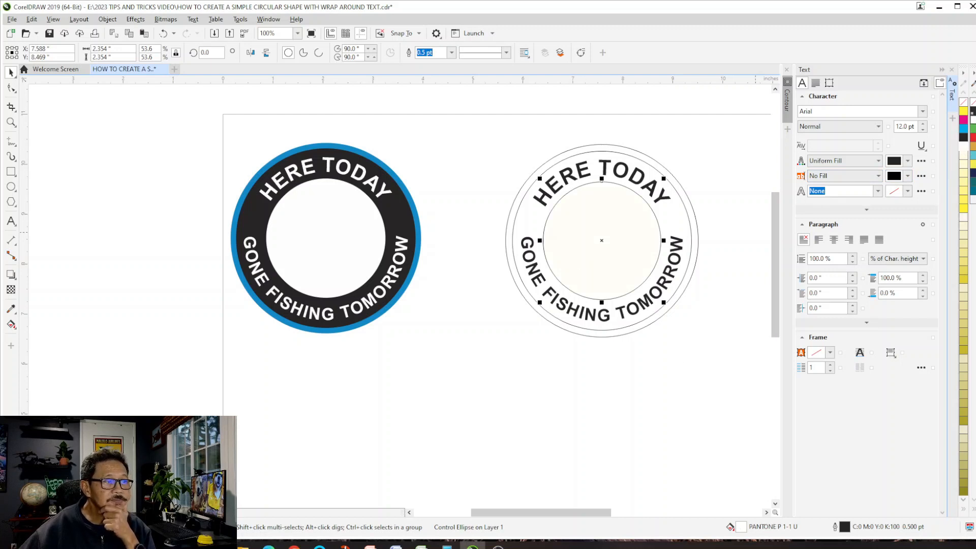
pyautogui.click(972, 120)
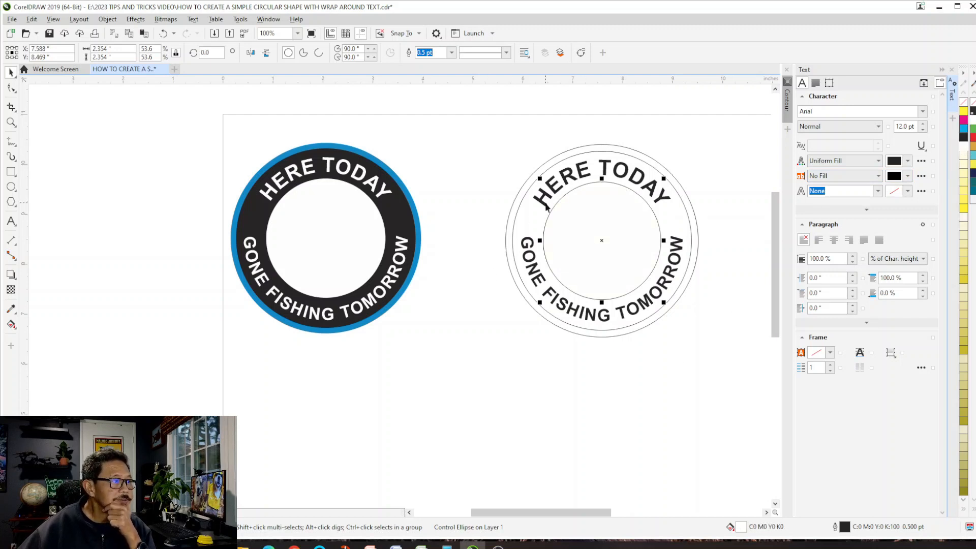
# Fill both curved texts, "HERE TODAY" and "GONE FISHING TOMORROW", with white
pyautogui.click(583, 162)
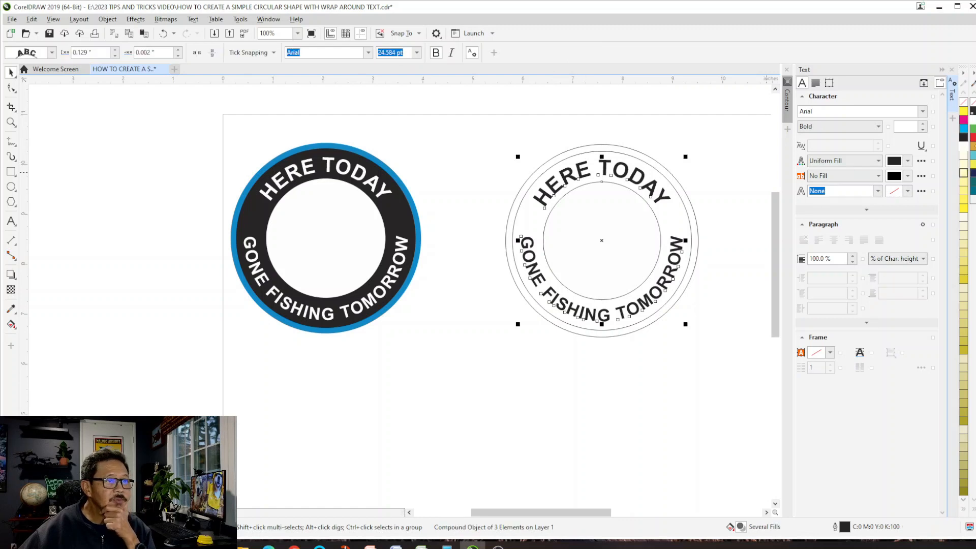
pyautogui.click(972, 120)
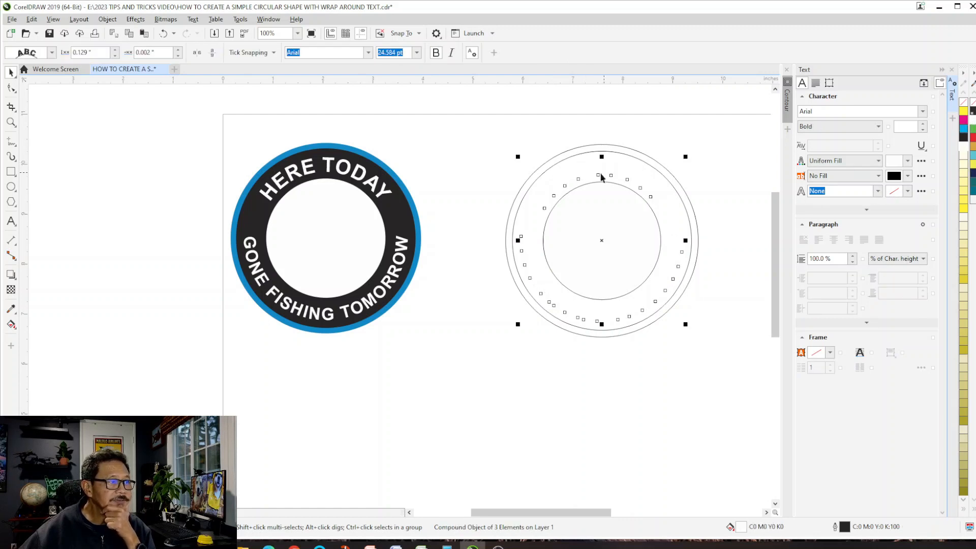
pyautogui.click(446, 176)
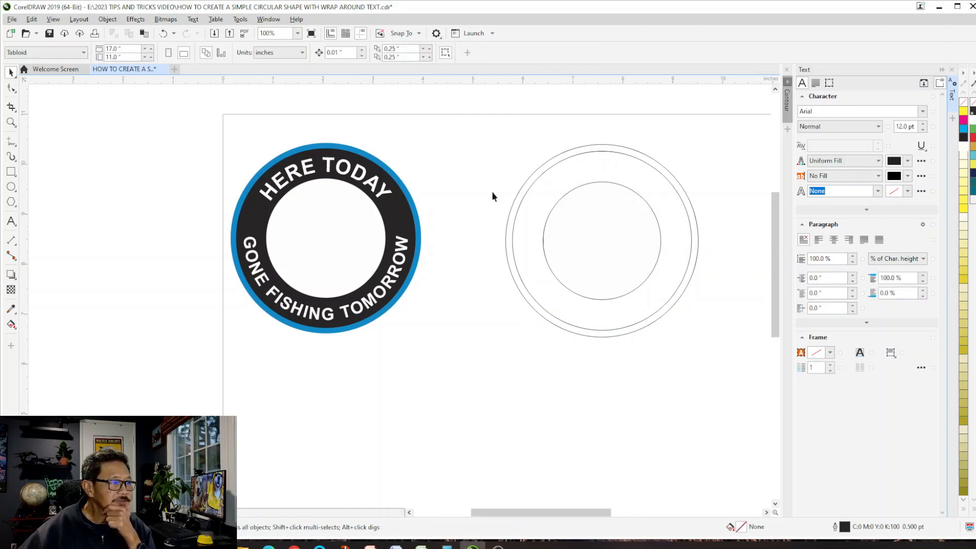
# Fill the middle circle behind the texts with PANTONE Process Black U
pyautogui.click(524, 197)
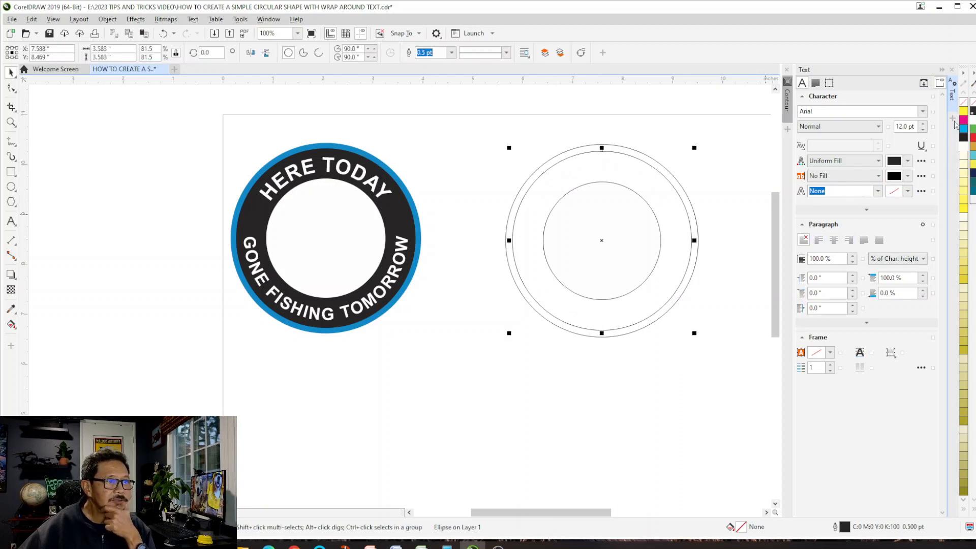
pyautogui.click(964, 138)
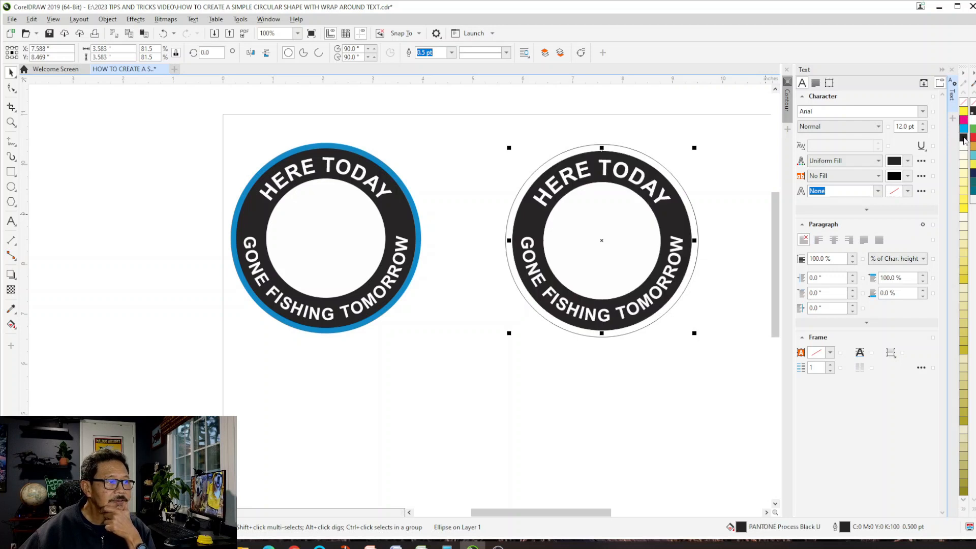
pyautogui.click(514, 151)
# Fill the outermost circle of the new badge with cyan and remove its outline
pyautogui.click(584, 152)
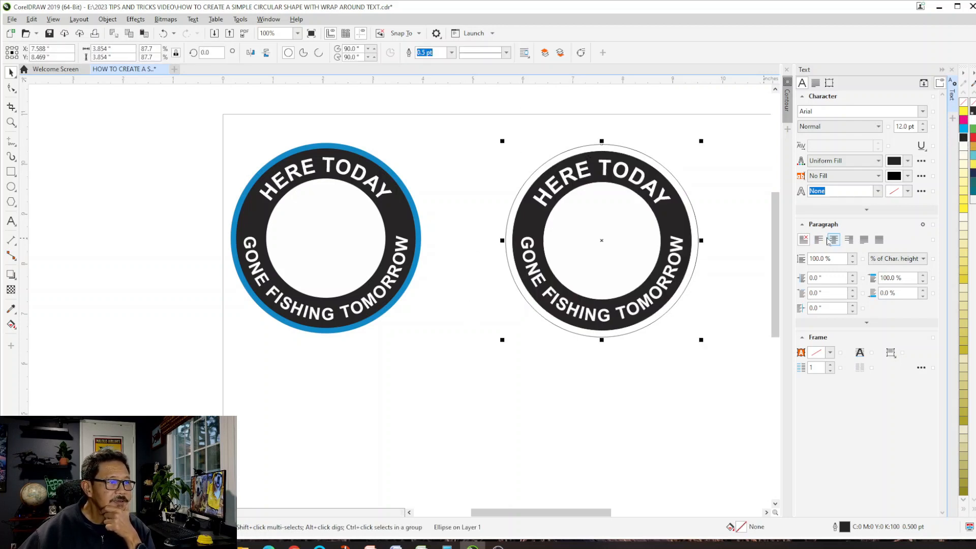
pyautogui.click(963, 130)
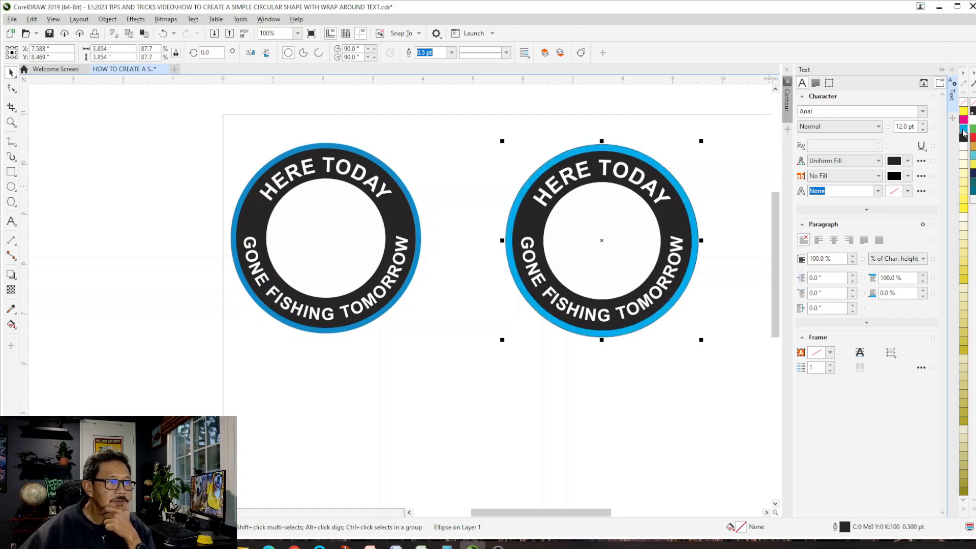
pyautogui.rightClick(964, 103)
pyautogui.click(471, 331)
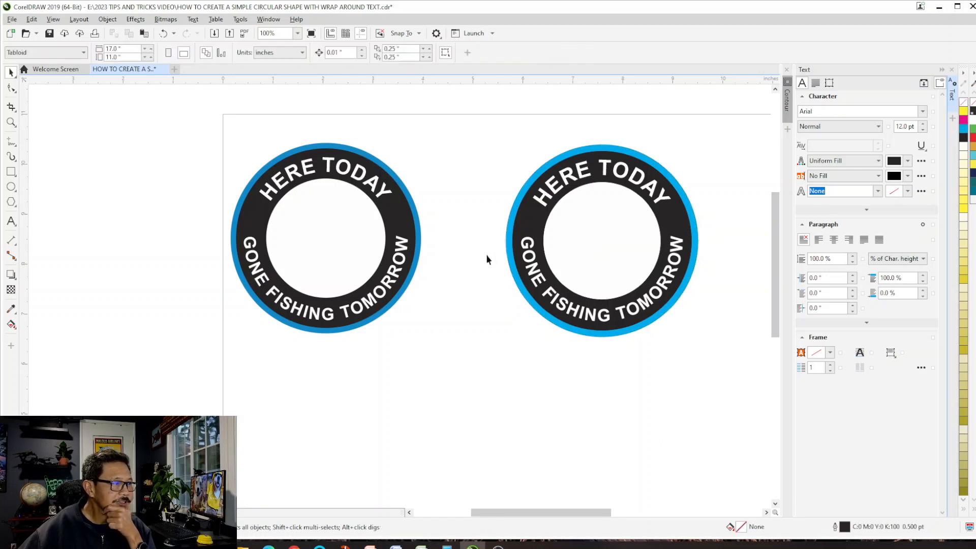
# Sample PANTONE Process Blue C from the original badge's outer ring and apply it to the new badge's outer ring
pyautogui.click(14, 314)
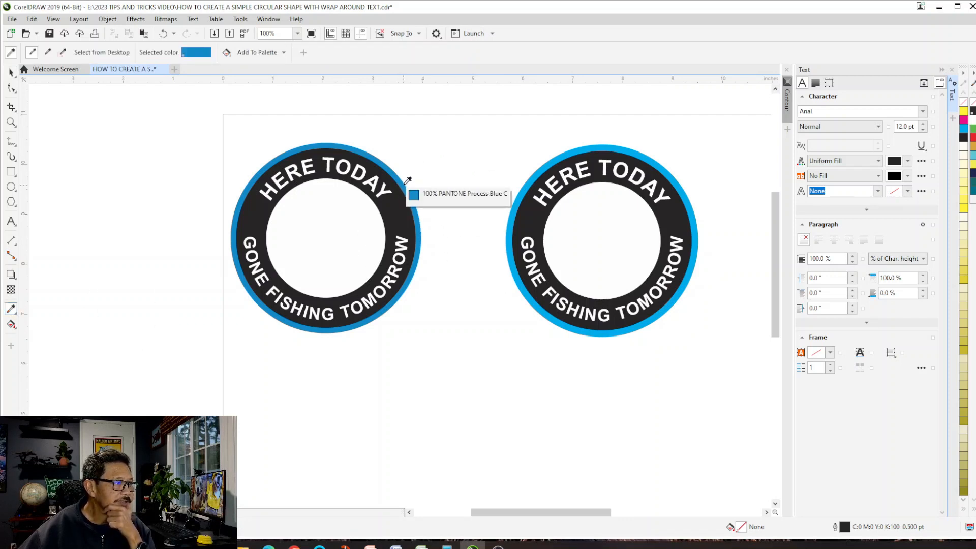
pyautogui.click(411, 187)
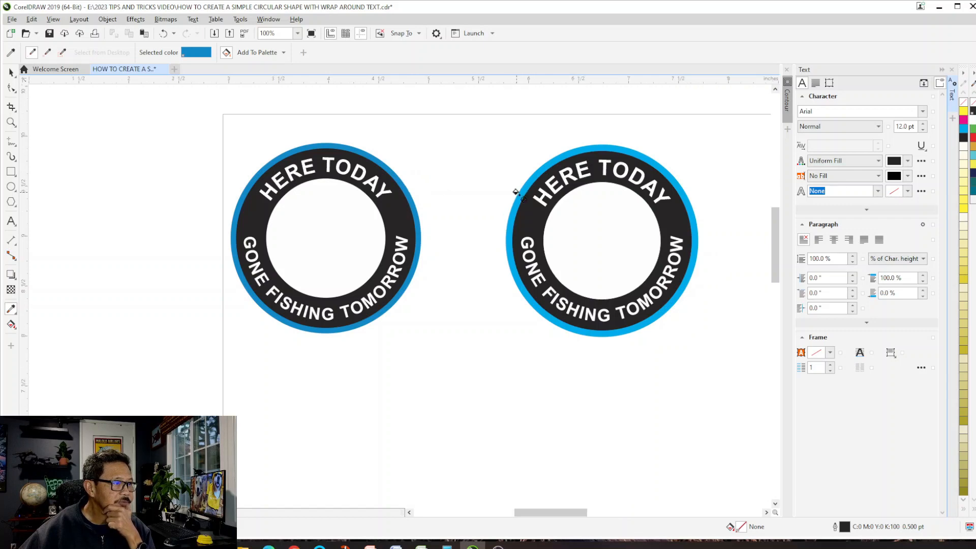
pyautogui.scroll(2, 519, 194)
pyautogui.click(517, 200)
pyautogui.scroll(-4, 517, 199)
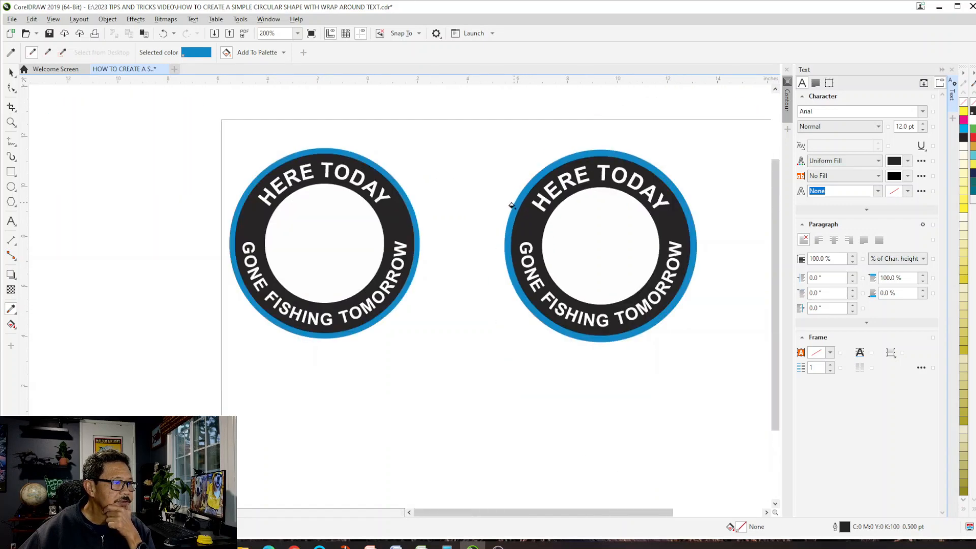
pyautogui.scroll(1, 568, 268)
pyautogui.scroll(1, 427, 122)
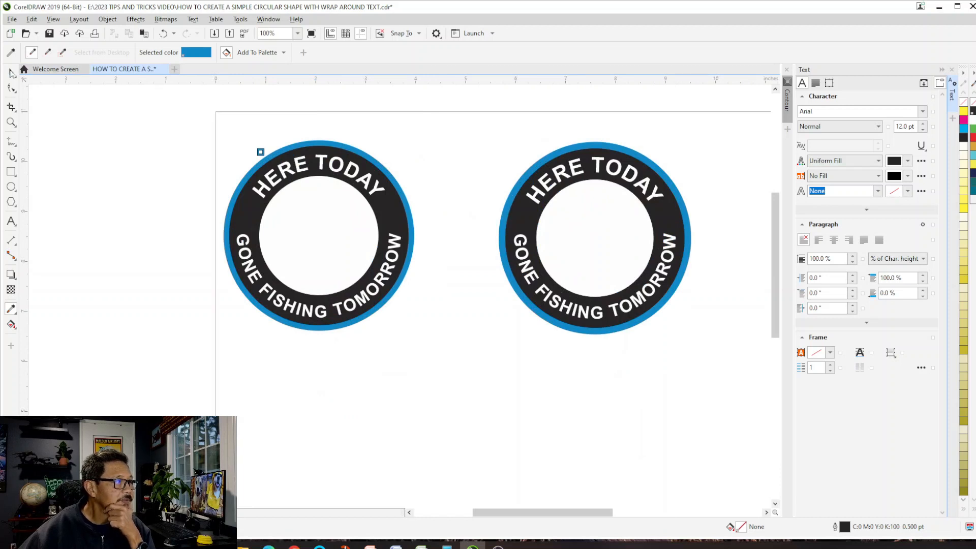
pyautogui.press('space')
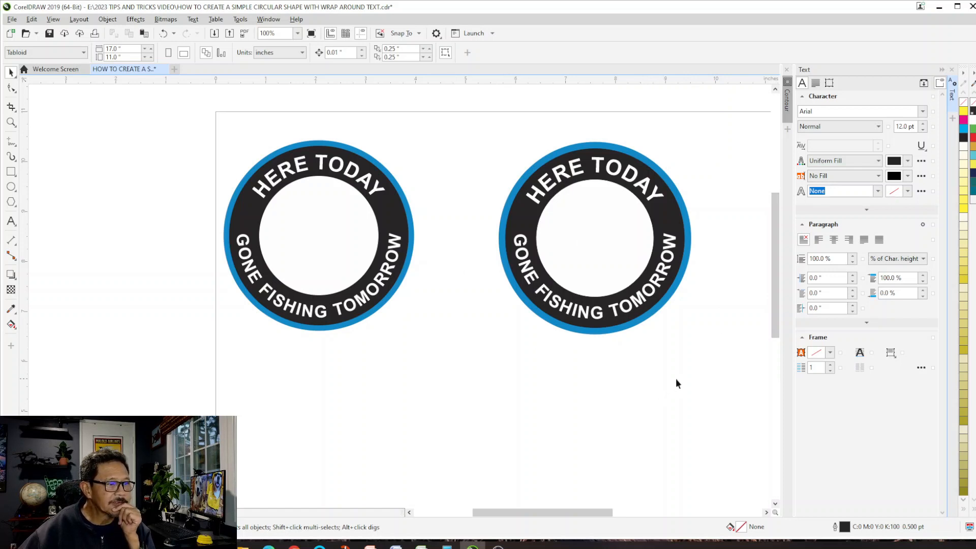
# Move the grouped PAU HANA HUI logo onto the page, just below and between the two badges, at about X 5.11", Y 5.05"
pyautogui.scroll(-1, 676, 381)
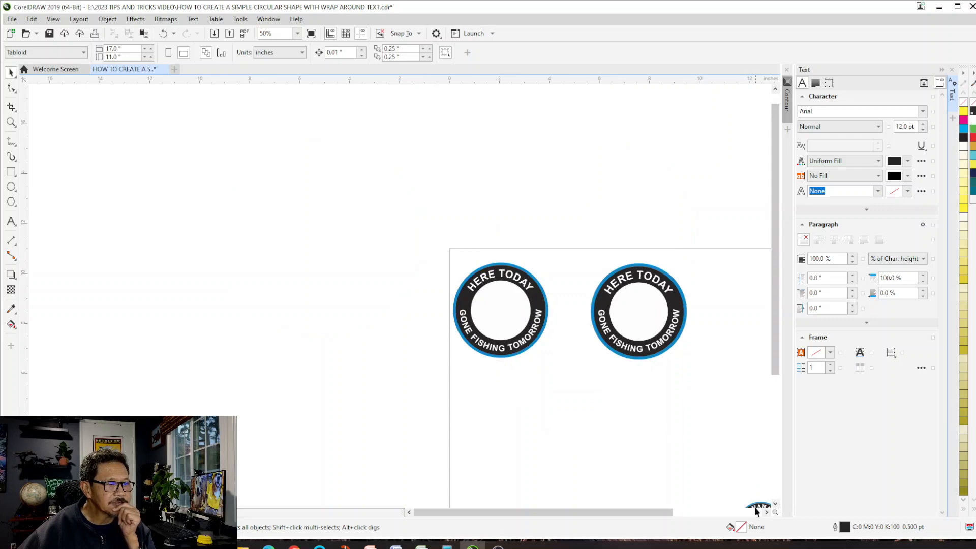
pyautogui.moveTo(756, 510); pyautogui.dragTo(623, 356)
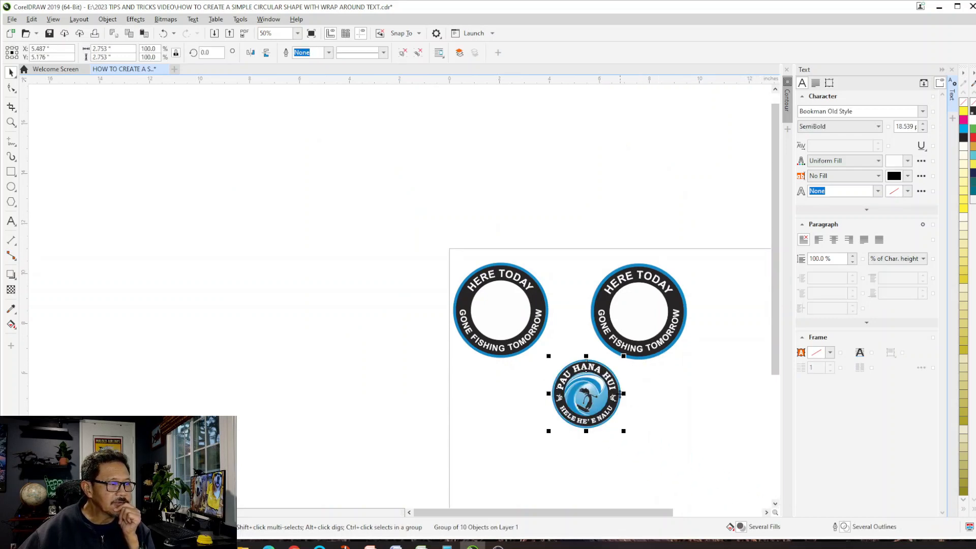
pyautogui.moveTo(606, 407); pyautogui.dragTo(597, 410)
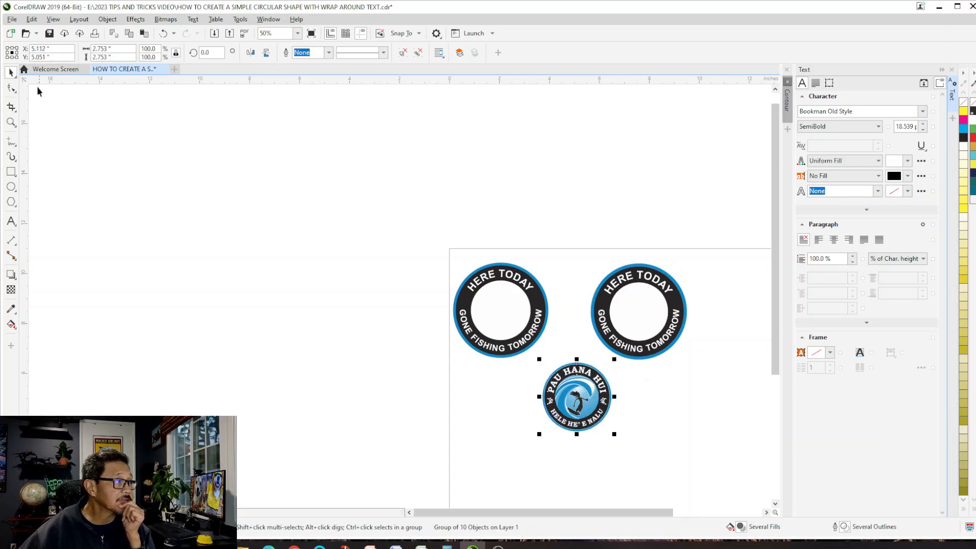
# Examine the PAU HANA HUI logo's curved lettering, rings and surfer artwork up close, and compare its layout with the two badges
pyautogui.click(11, 122)
pyautogui.click(604, 427)
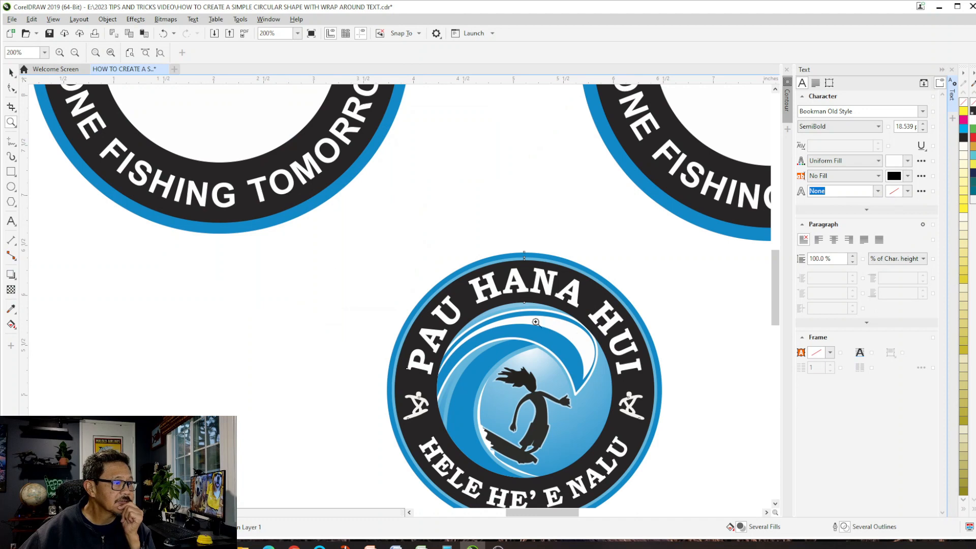
pyautogui.scroll(-3, 579, 366)
pyautogui.scroll(4, 694, 407)
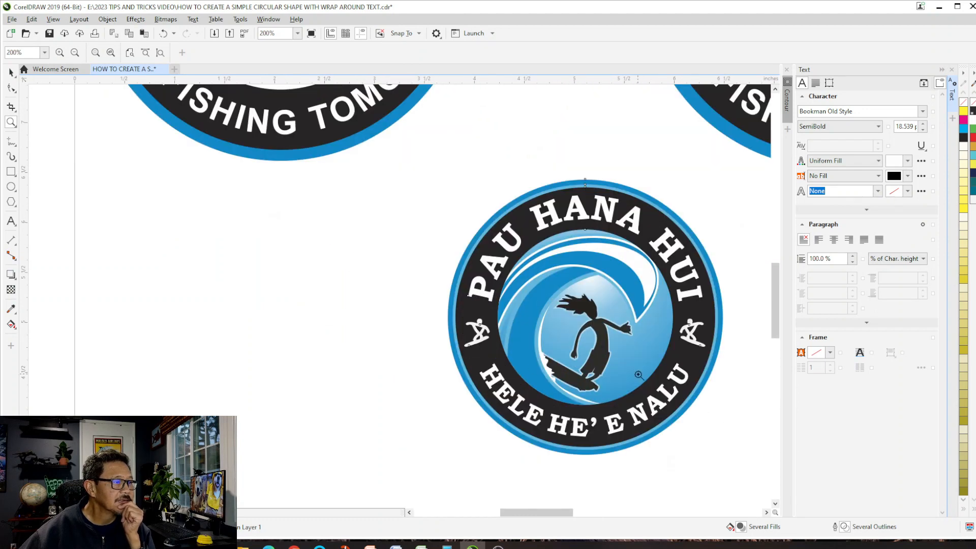
pyautogui.click(11, 73)
pyautogui.click(711, 282)
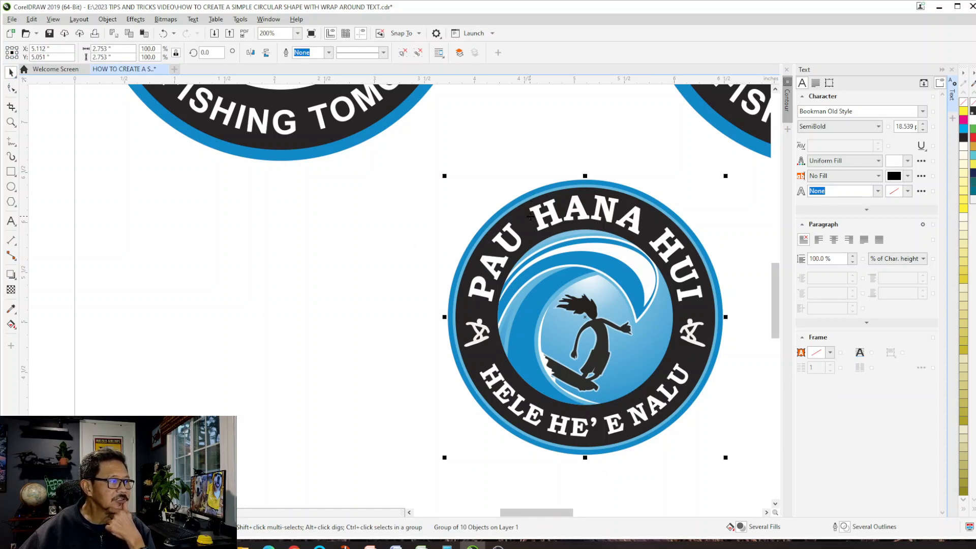
pyautogui.scroll(-2, 614, 233)
pyautogui.scroll(-2, 640, 202)
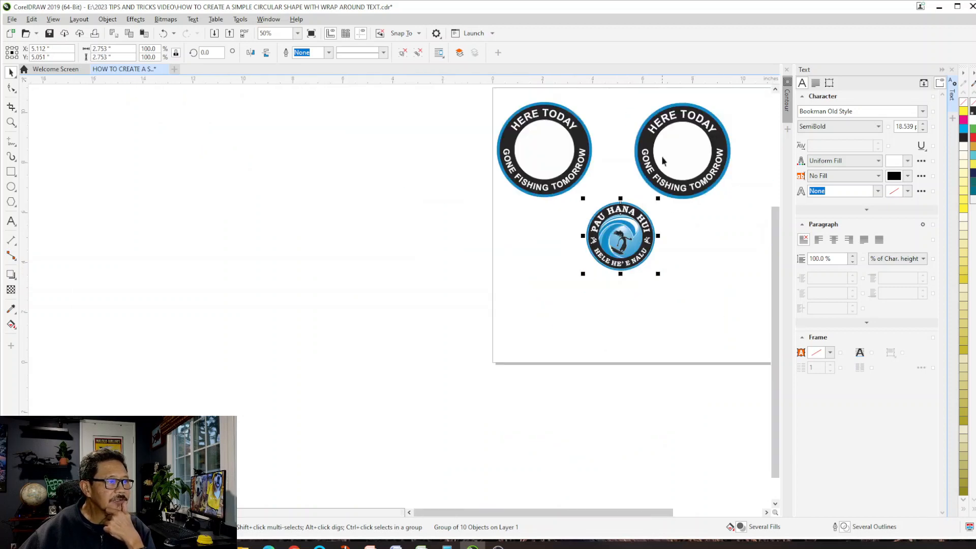
pyautogui.scroll(2, 656, 162)
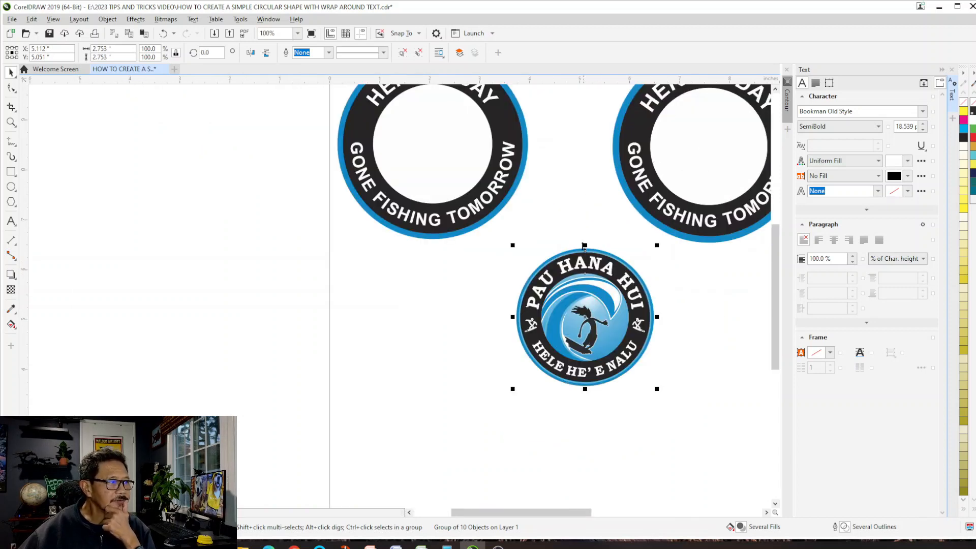